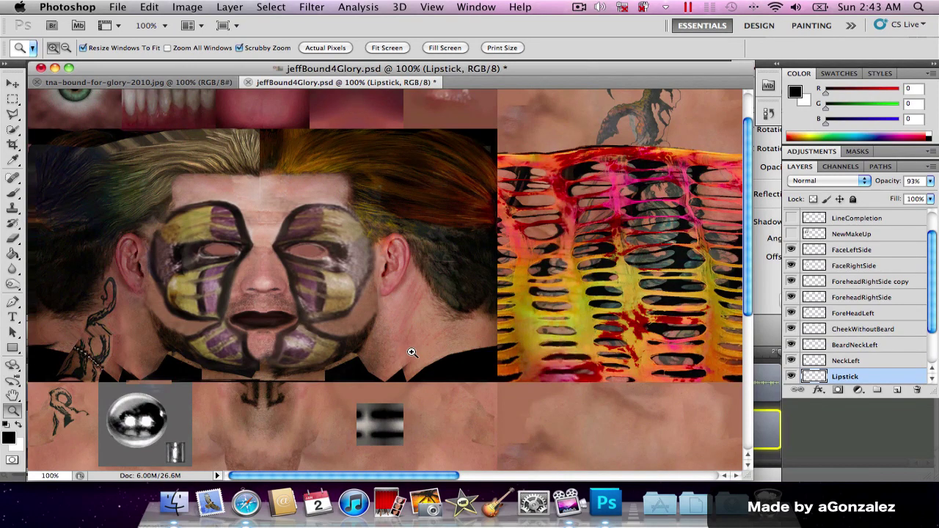
# - Scroll the canvas to bring the dark-painted mouth into view
pyautogui.scroll(-6, 411, 352)
pyautogui.scroll(5, 365, 244)
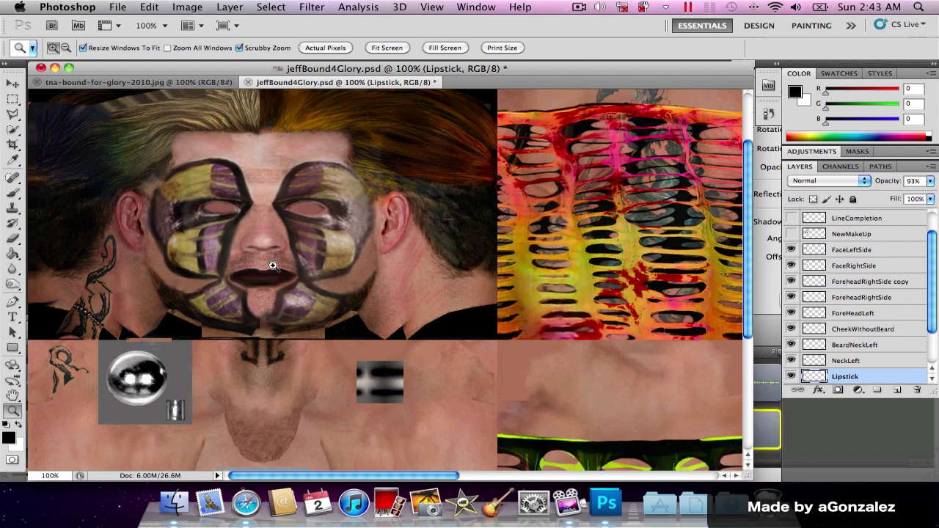
# - Zoom in on the mouth and switch from the Blur tool to the Smudge tool
pyautogui.click(263, 268)
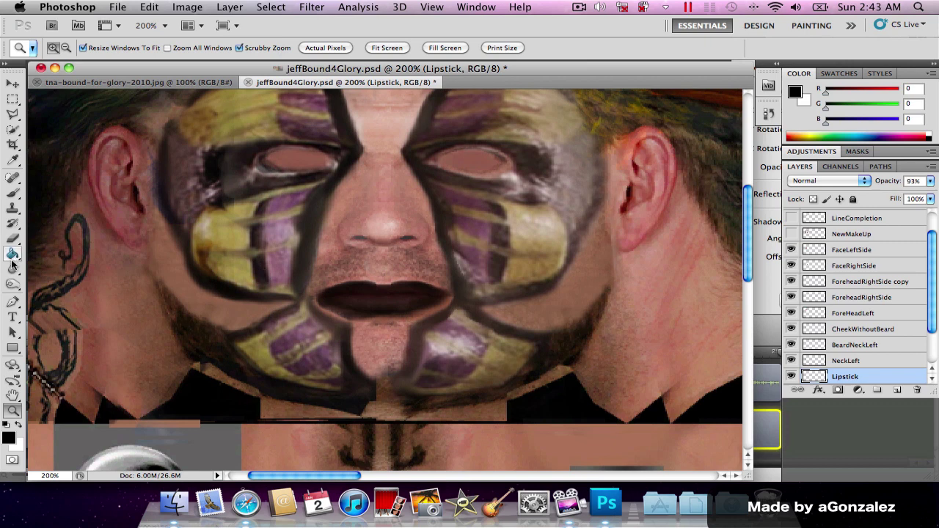
pyautogui.moveTo(13, 268); pyautogui.dragTo(45, 265)
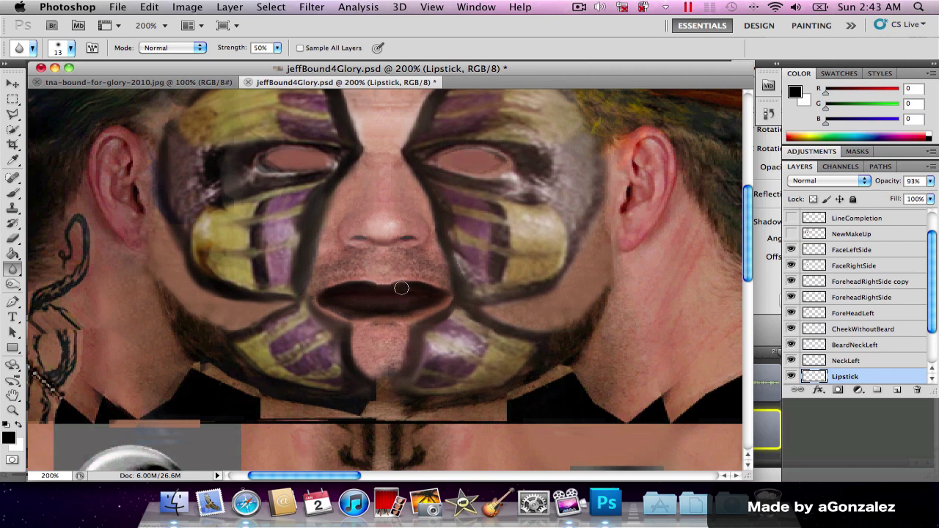
pyautogui.moveTo(13, 269); pyautogui.dragTo(58, 292)
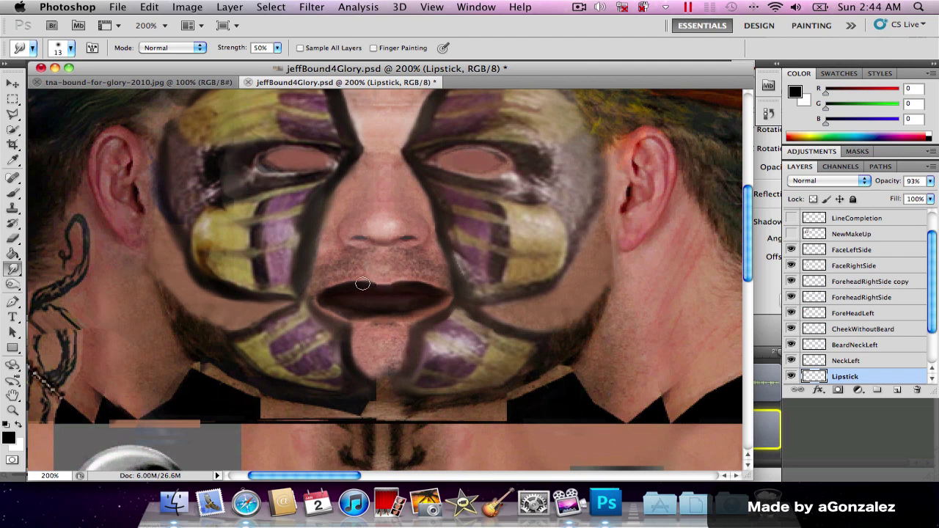
pyautogui.scroll(-2, 385, 297)
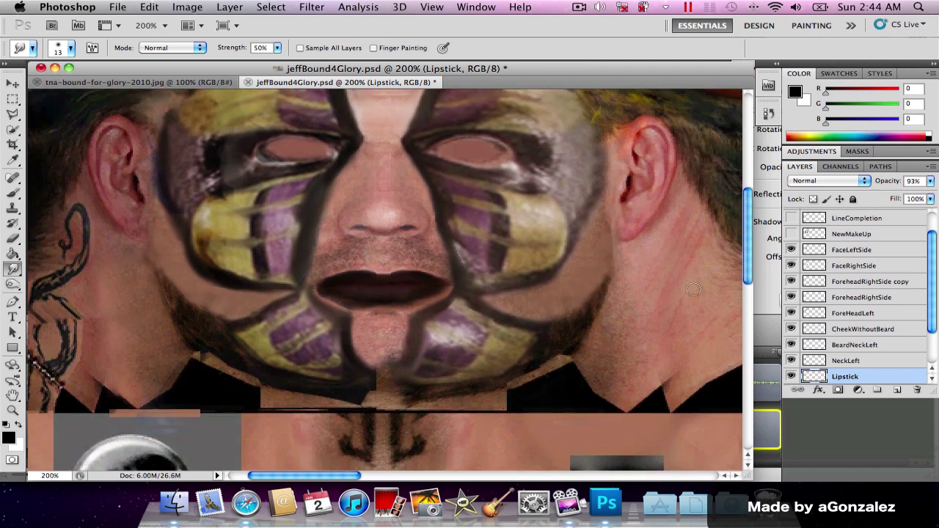
# - Lower the Lipstick layer's fill to 95% and save jeffBound4Glory.psd
pyautogui.click(930, 199)
pyautogui.moveTo(915, 213); pyautogui.dragTo(917, 213)
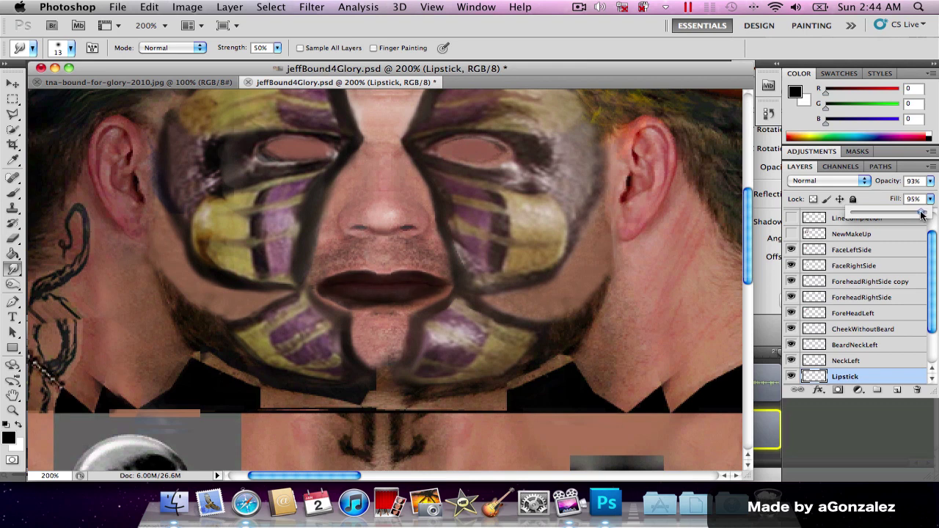
pyautogui.scroll(2, 387, 206)
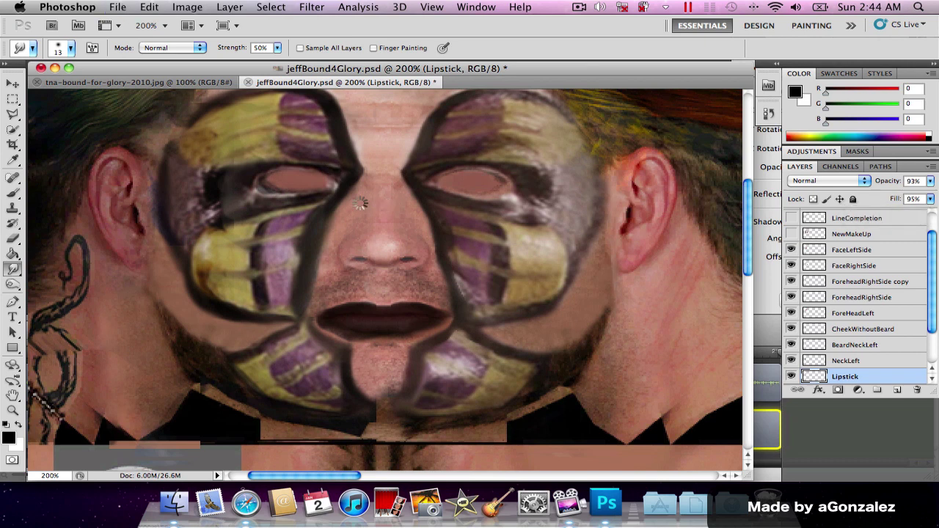
pyautogui.press('super+s')
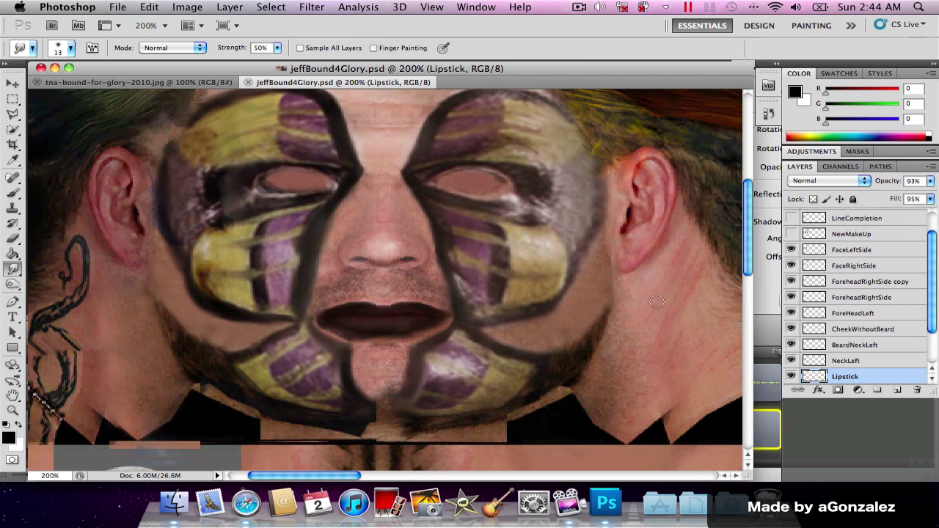
pyautogui.moveTo(932, 266); pyautogui.dragTo(931, 284)
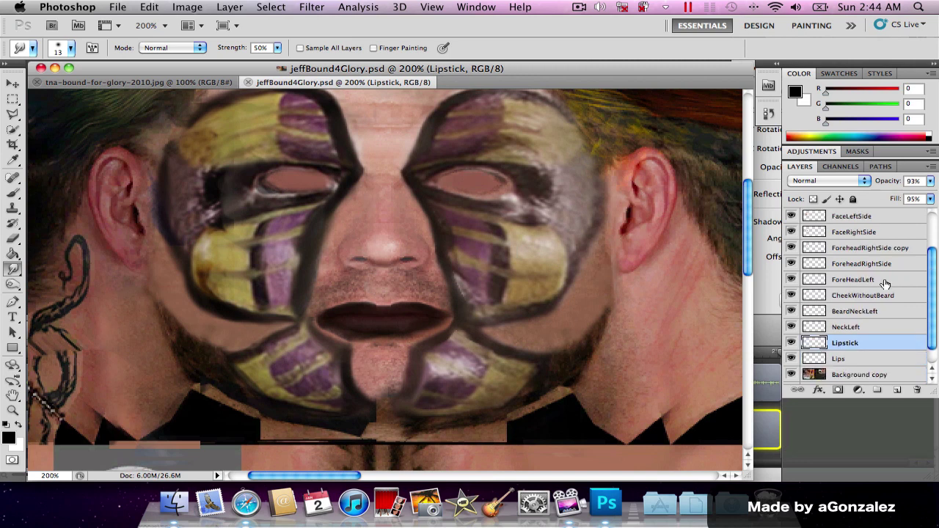
# - Hide the Lipstick layer and select the Lips layer, toggling it to compare
pyautogui.click(791, 343)
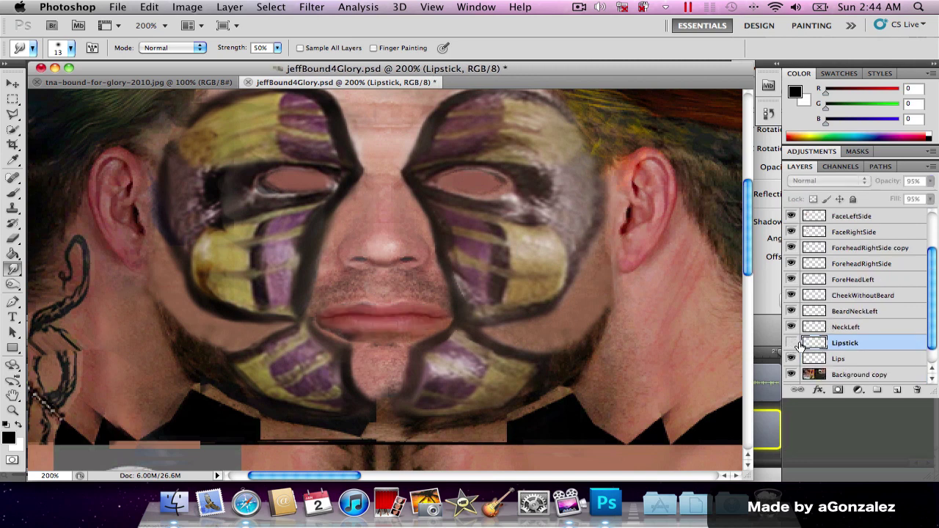
pyautogui.click(801, 359)
pyautogui.click(791, 358)
pyautogui.click(792, 359)
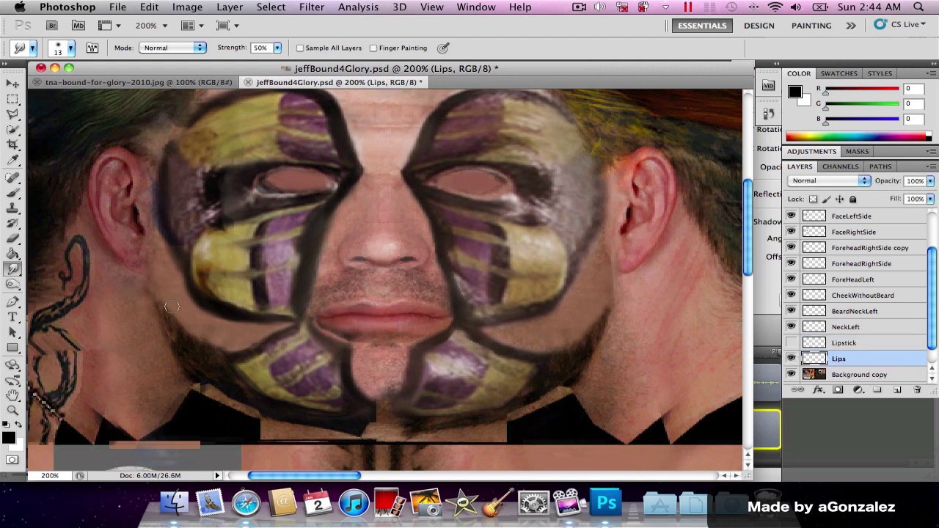
# - Add a new layer above Lips named LipstickTutorial and zoom to 300% on the lips
pyautogui.click(897, 390)
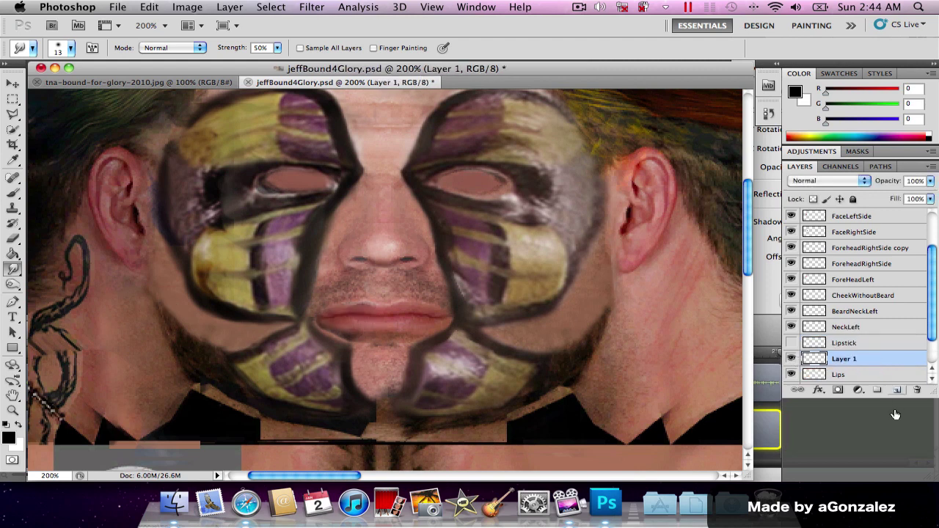
pyautogui.doubleClick(844, 358)
pyautogui.write('LipstickTutorial')
pyautogui.press('Return')
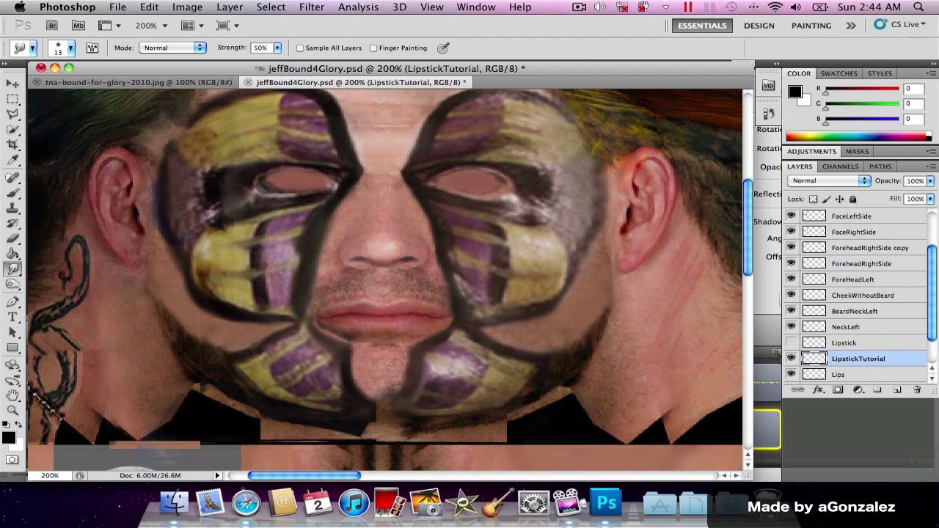
pyautogui.press('z')
pyautogui.click(385, 309)
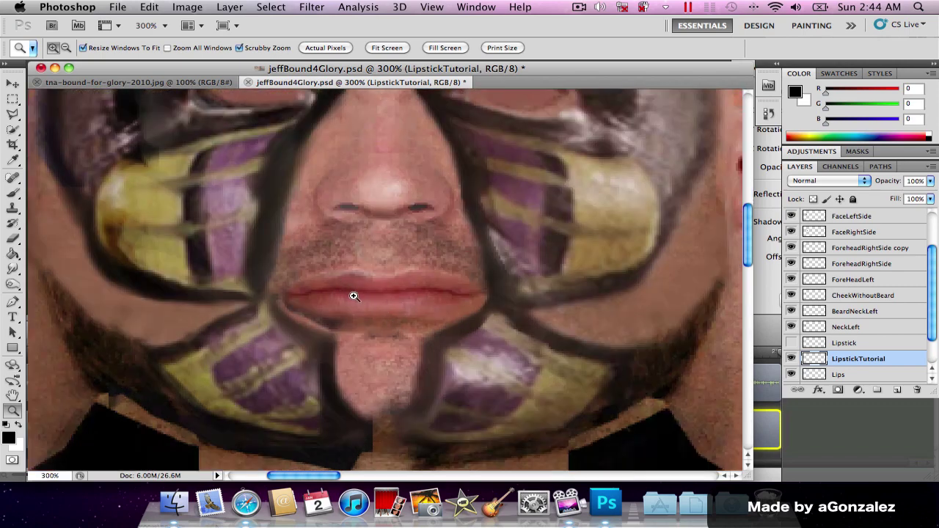
# - Enter Quick Mask mode and brush a mask over the upper and lower lips
pyautogui.click(11, 461)
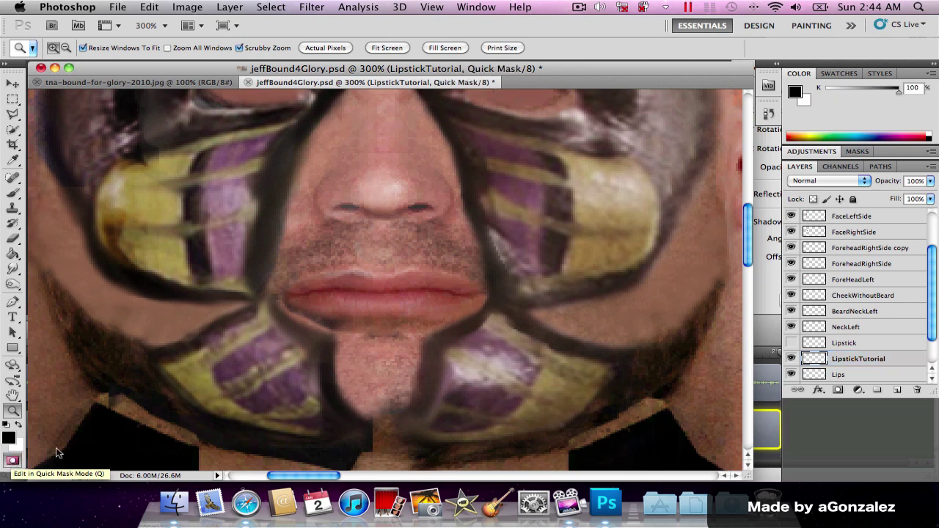
pyautogui.press('b')
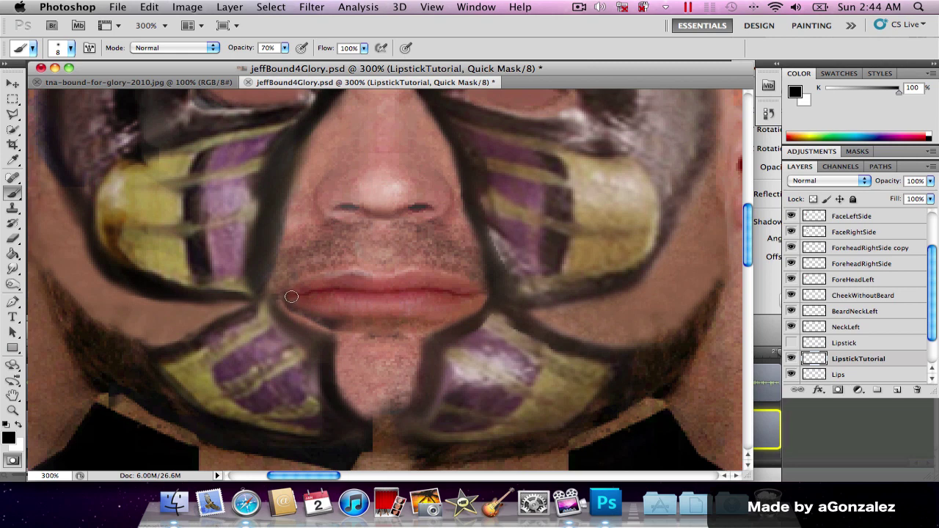
pyautogui.moveTo(291, 294)
pyautogui.mouseDown()
pyautogui.moveTo(336, 285)
pyautogui.moveTo(294, 296)
pyautogui.moveTo(327, 280)
pyautogui.moveTo(394, 284)
pyautogui.moveTo(357, 275)
pyautogui.moveTo(440, 285)
pyautogui.moveTo(418, 279)
pyautogui.moveTo(428, 273)
pyautogui.moveTo(469, 291)
pyautogui.moveTo(441, 287)
pyautogui.moveTo(472, 292)
pyautogui.mouseUp()
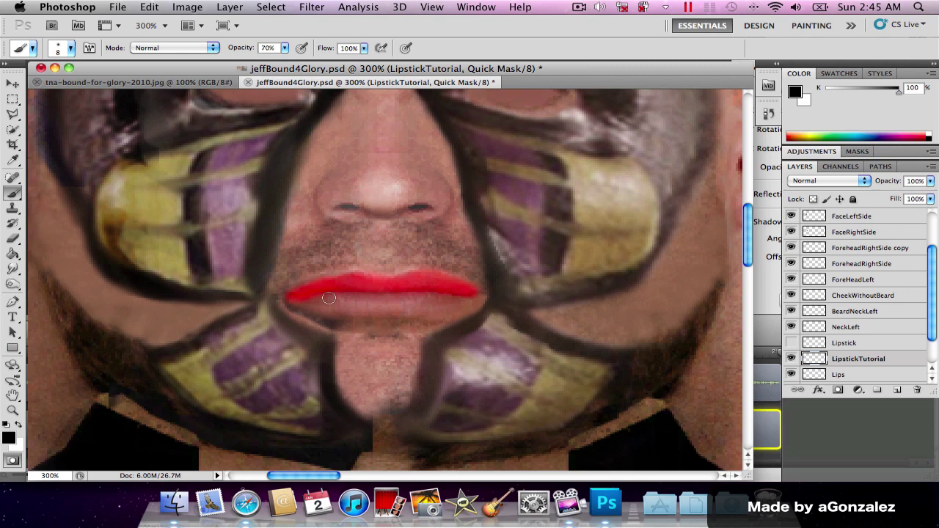
pyautogui.moveTo(327, 299)
pyautogui.mouseDown()
pyautogui.moveTo(298, 303)
pyautogui.moveTo(422, 313)
pyautogui.moveTo(470, 299)
pyautogui.moveTo(419, 306)
pyautogui.moveTo(447, 289)
pyautogui.moveTo(425, 301)
pyautogui.moveTo(447, 301)
pyautogui.moveTo(391, 297)
pyautogui.moveTo(418, 299)
pyautogui.moveTo(410, 306)
pyautogui.moveTo(323, 297)
pyautogui.moveTo(351, 294)
pyautogui.mouseUp()
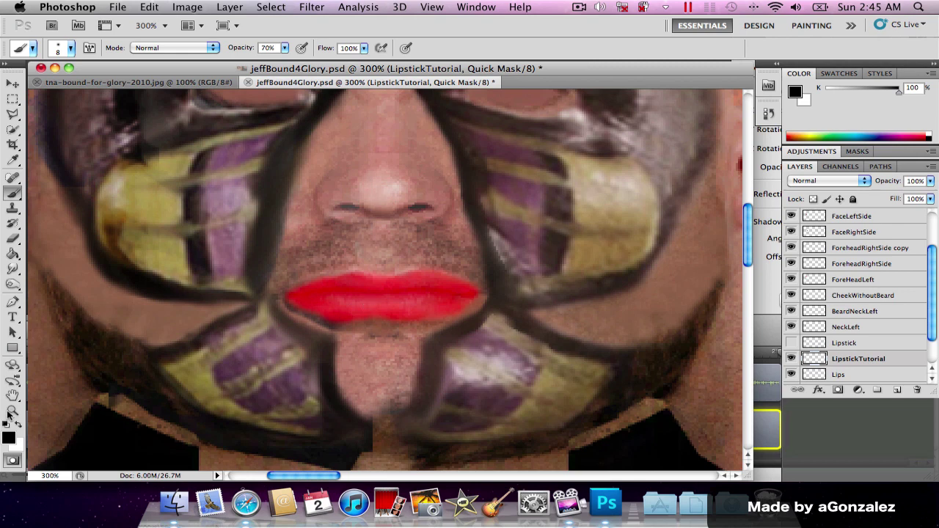
# - Exit Quick Mask to turn the painted lips into a selection, then glance at the Select menu
pyautogui.click(12, 461)
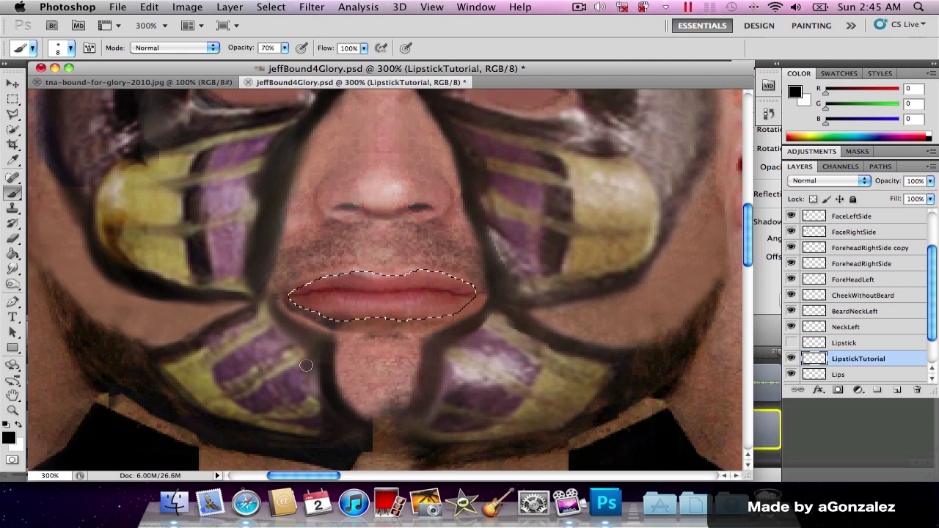
pyautogui.click(289, 6)
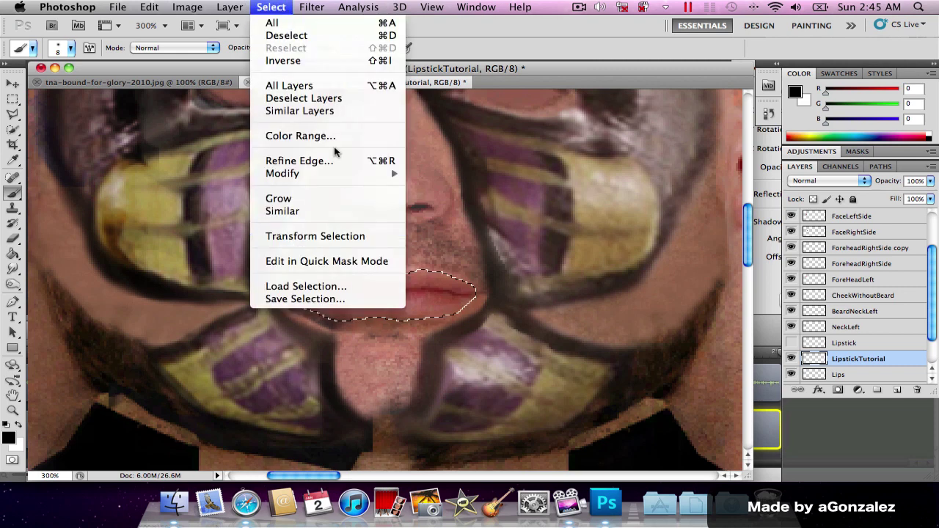
pyautogui.click(430, 286)
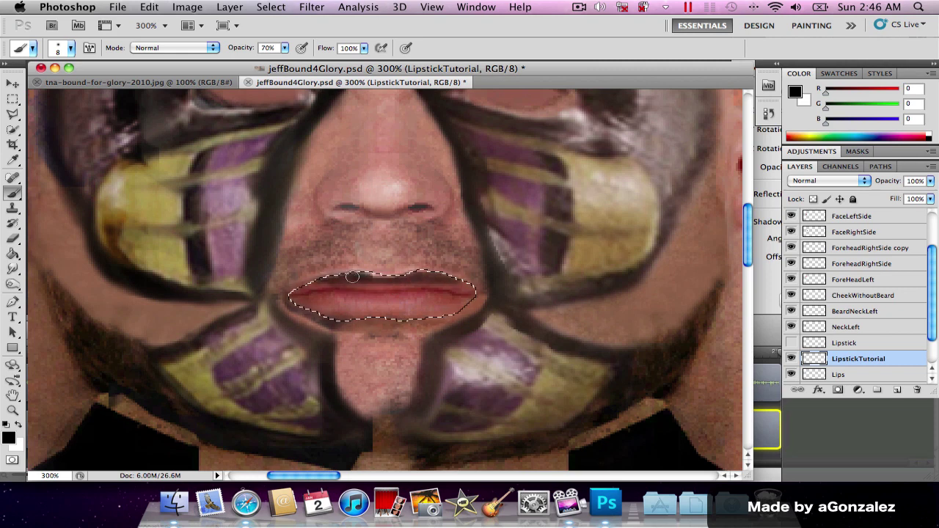
# - Paint black inside the lip selection, then darken the upper lip at 30% brush opacity
pyautogui.moveTo(361, 276)
pyautogui.mouseDown()
pyautogui.moveTo(458, 283)
pyautogui.moveTo(274, 291)
pyautogui.moveTo(469, 292)
pyautogui.moveTo(280, 296)
pyautogui.moveTo(401, 297)
pyautogui.moveTo(261, 306)
pyautogui.moveTo(375, 317)
pyautogui.mouseUp()
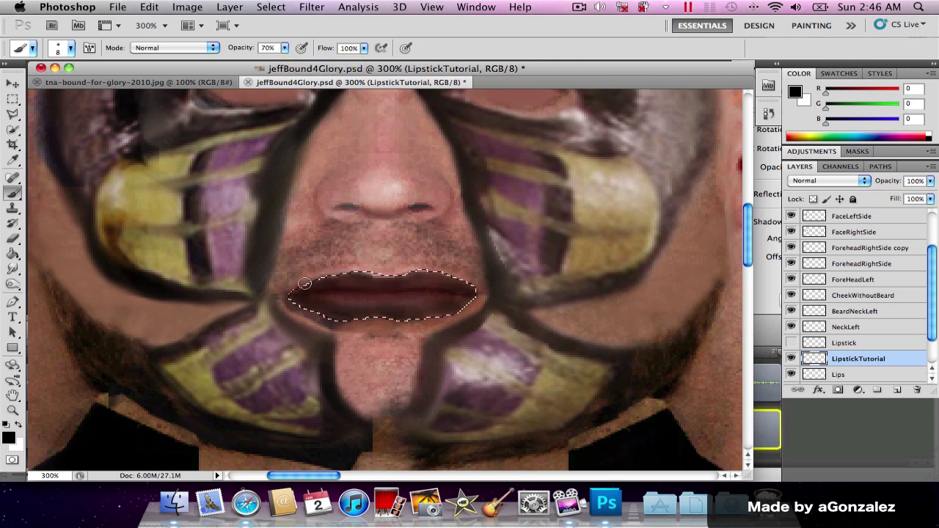
pyautogui.click(284, 47)
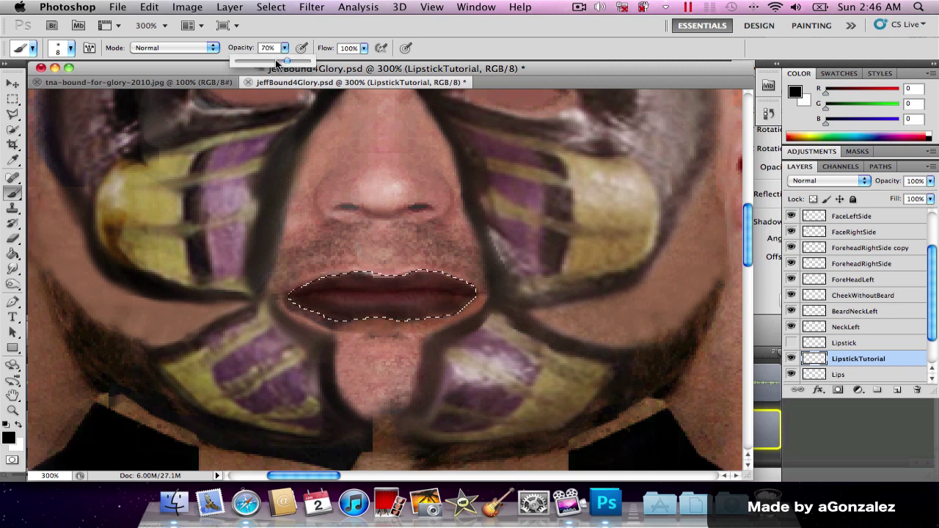
pyautogui.moveTo(286, 60); pyautogui.dragTo(261, 63)
pyautogui.click(378, 272)
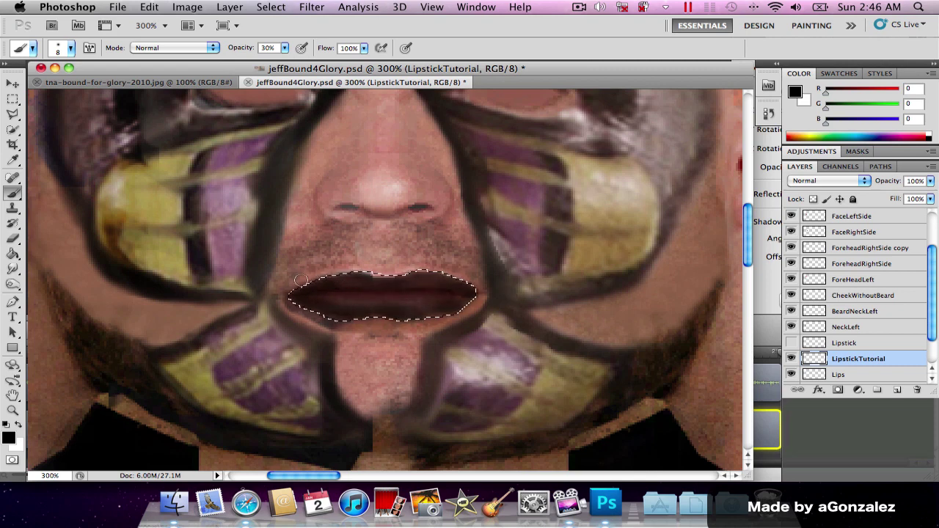
pyautogui.moveTo(328, 280)
pyautogui.mouseDown()
pyautogui.moveTo(487, 280)
pyautogui.moveTo(410, 274)
pyautogui.mouseUp()
# - Raise brush opacity to 74% and paint more black over the lips, especially the lower lip
pyautogui.click(285, 48)
pyautogui.moveTo(286, 63); pyautogui.dragTo(318, 63)
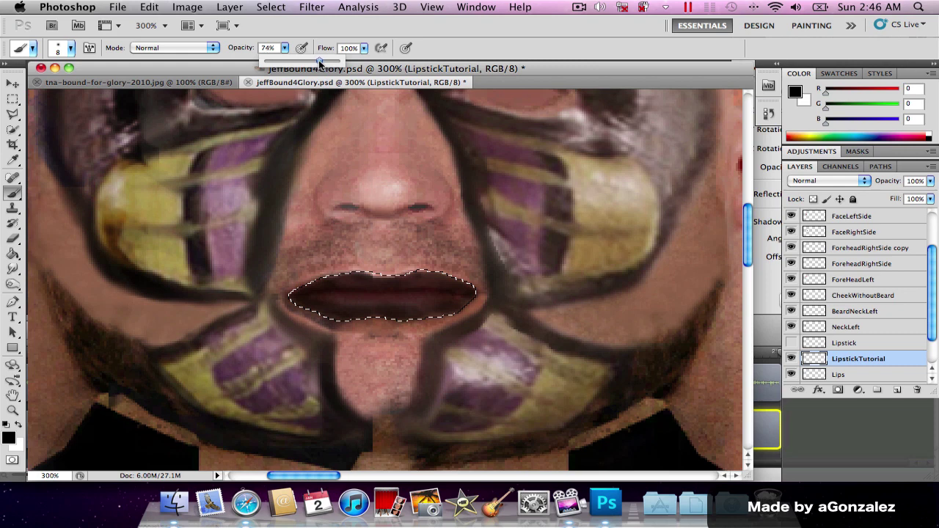
pyautogui.moveTo(319, 64); pyautogui.dragTo(318, 64)
pyautogui.click(300, 286)
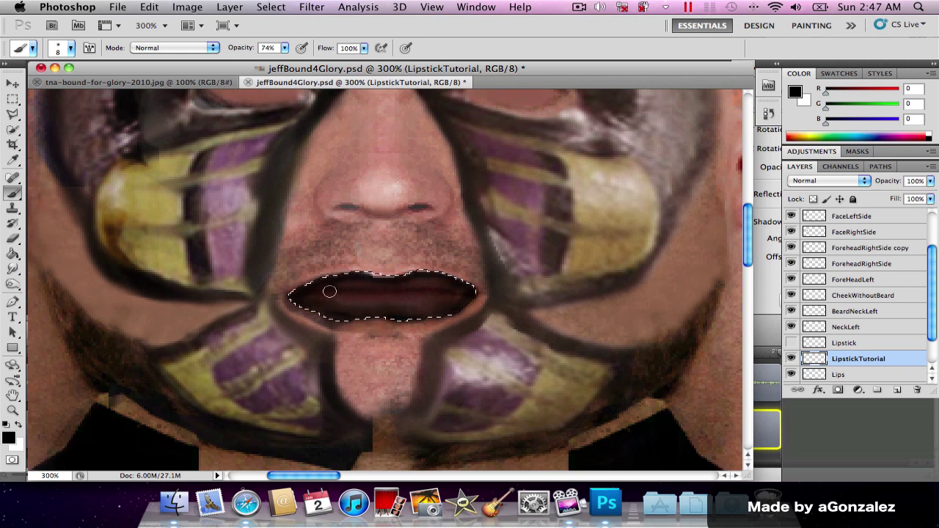
pyautogui.moveTo(316, 293); pyautogui.dragTo(382, 305)
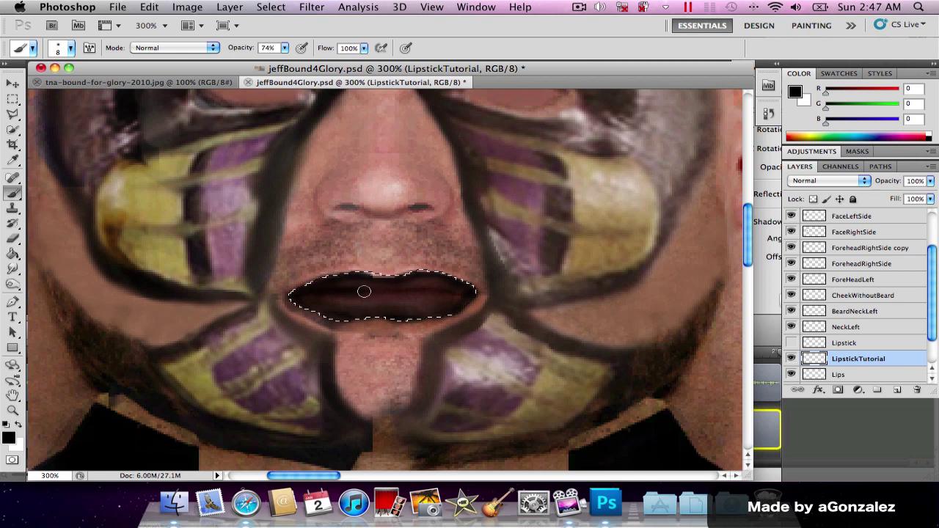
pyautogui.moveTo(429, 290)
pyautogui.mouseDown()
pyautogui.moveTo(308, 312)
pyautogui.moveTo(460, 311)
pyautogui.mouseUp()
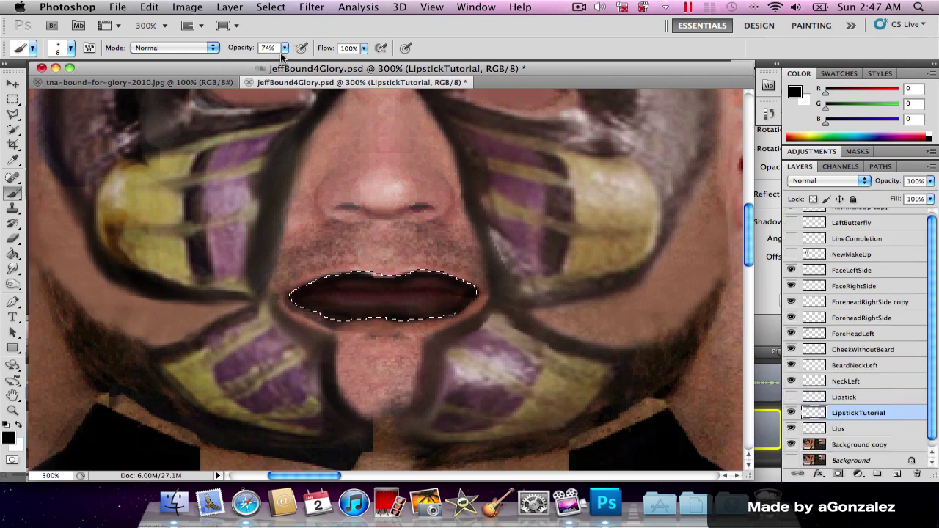
# - Add softer black across the lips at 35% brush opacity, then choose the Blur tool at 50% strength
pyautogui.moveTo(285, 48); pyautogui.dragTo(258, 62)
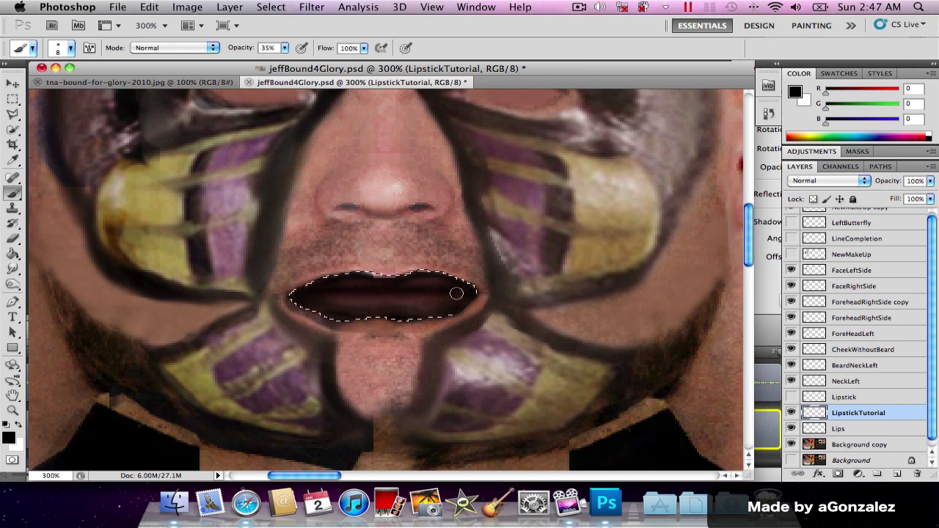
pyautogui.moveTo(462, 301)
pyautogui.mouseDown()
pyautogui.moveTo(461, 291)
pyautogui.moveTo(405, 304)
pyautogui.mouseUp()
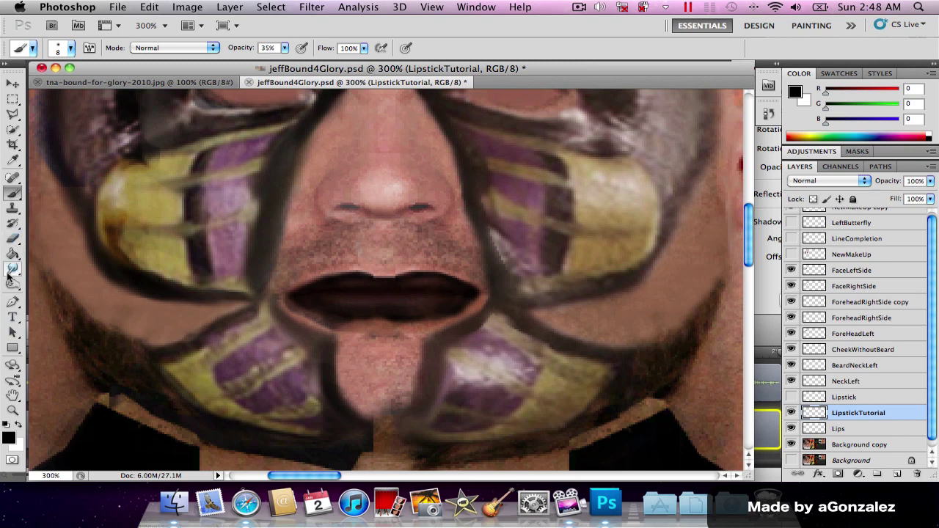
pyautogui.moveTo(9, 275); pyautogui.dragTo(80, 270)
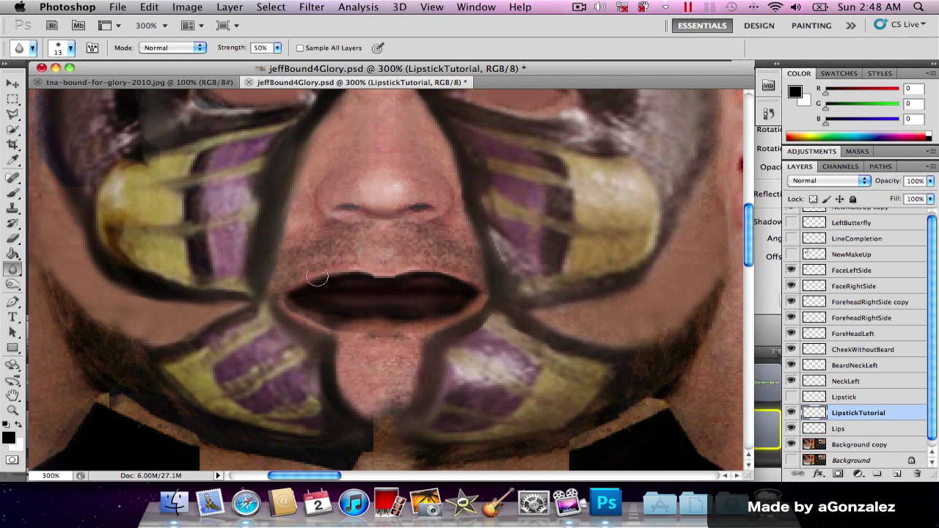
# - Smudge away the notch on the upper lip edge and set the brush to 8 px
pyautogui.moveTo(12, 270); pyautogui.dragTo(45, 294)
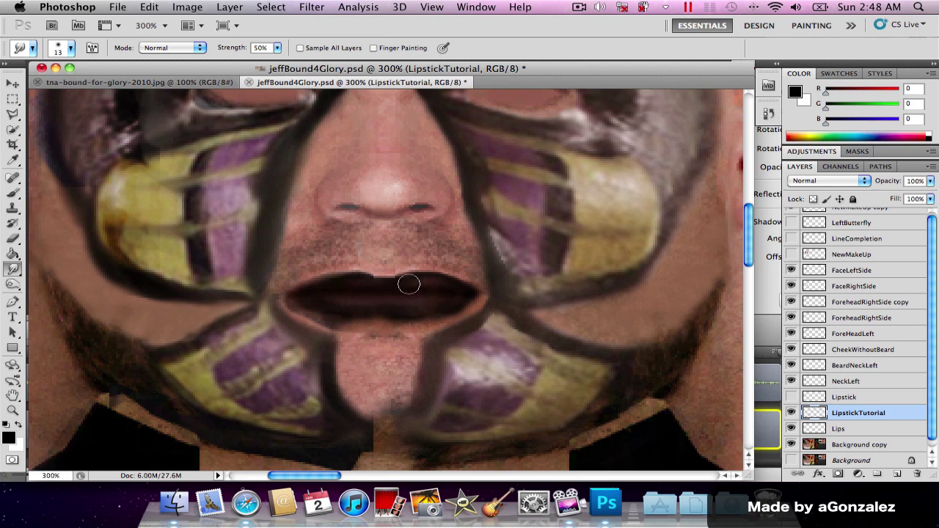
pyautogui.moveTo(404, 289)
pyautogui.mouseDown()
pyautogui.moveTo(364, 285)
pyautogui.moveTo(391, 277)
pyautogui.mouseUp()
pyautogui.click(70, 49)
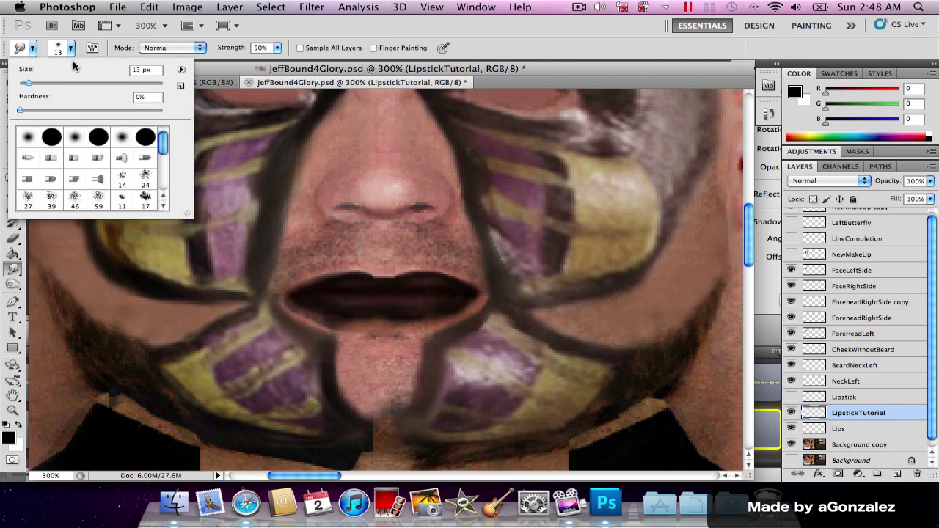
pyautogui.moveTo(28, 83); pyautogui.dragTo(24, 83)
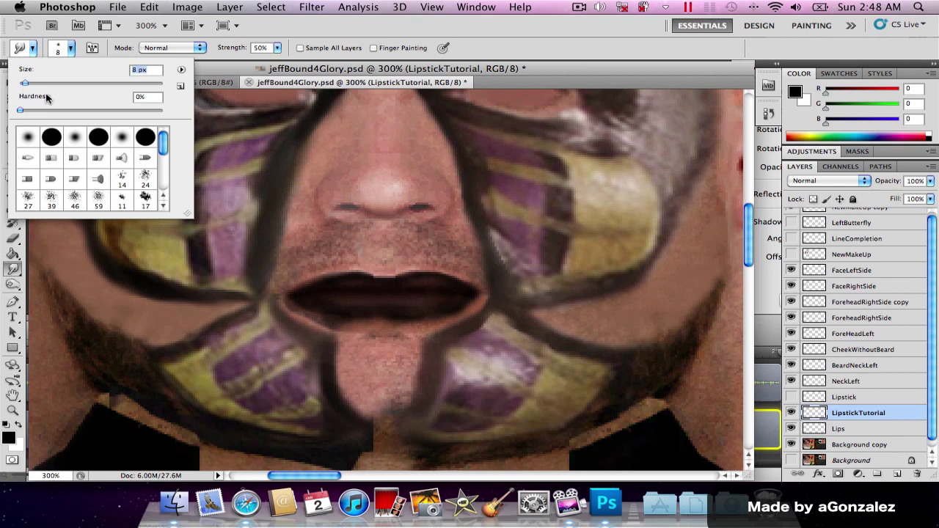
pyautogui.click(379, 282)
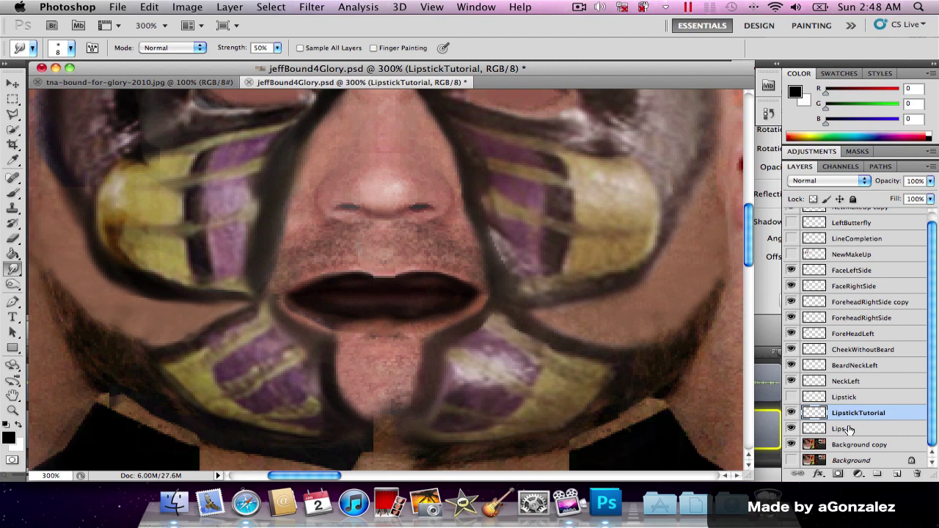
# - Toggle the Lips, NeckLeft and Lipstick layers' visibility to compare the result
pyautogui.click(791, 429)
pyautogui.click(791, 429)
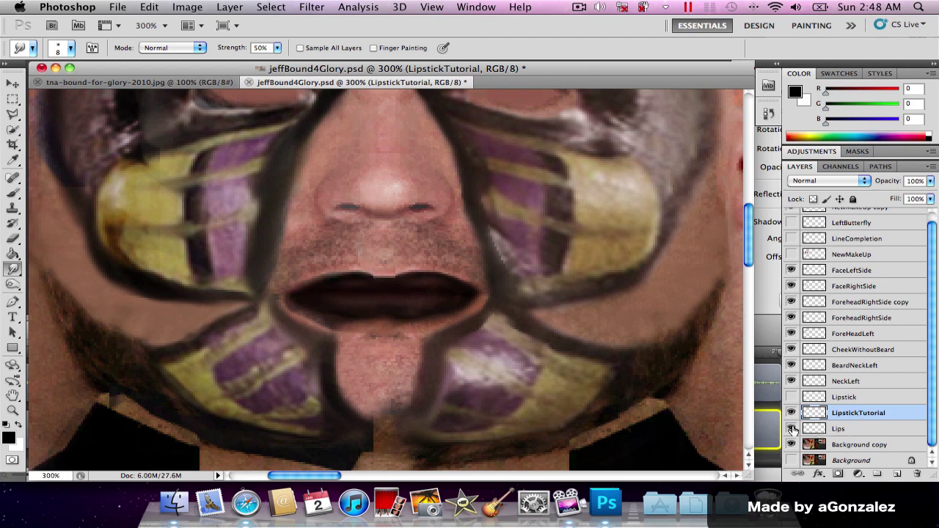
pyautogui.click(792, 381)
pyautogui.click(791, 381)
pyautogui.click(790, 397)
pyautogui.click(790, 397)
# - Smudge across the lips to blend colours, then toggle Lips and Background copy to check
pyautogui.moveTo(411, 274)
pyautogui.mouseDown()
pyautogui.moveTo(369, 280)
pyautogui.moveTo(409, 290)
pyautogui.mouseUp()
pyautogui.click(838, 429)
pyautogui.click(791, 429)
pyautogui.click(792, 429)
pyautogui.click(858, 444)
pyautogui.click(791, 444)
pyautogui.click(791, 444)
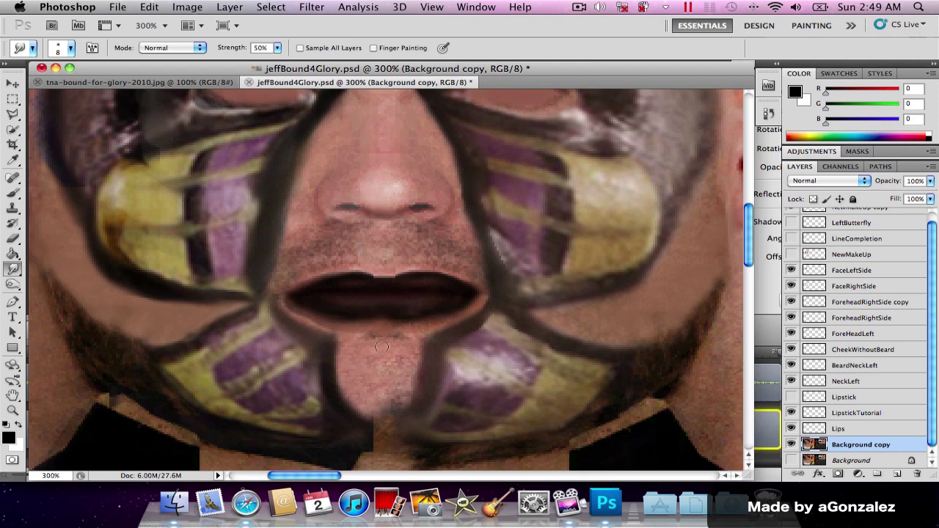
# - Zoom out stepwise to 66.7% to see the whole sheet, then back to 100% on the face
pyautogui.press('z')
pyautogui.keyDown('alt'); pyautogui.click(369, 310); pyautogui.keyUp('alt')
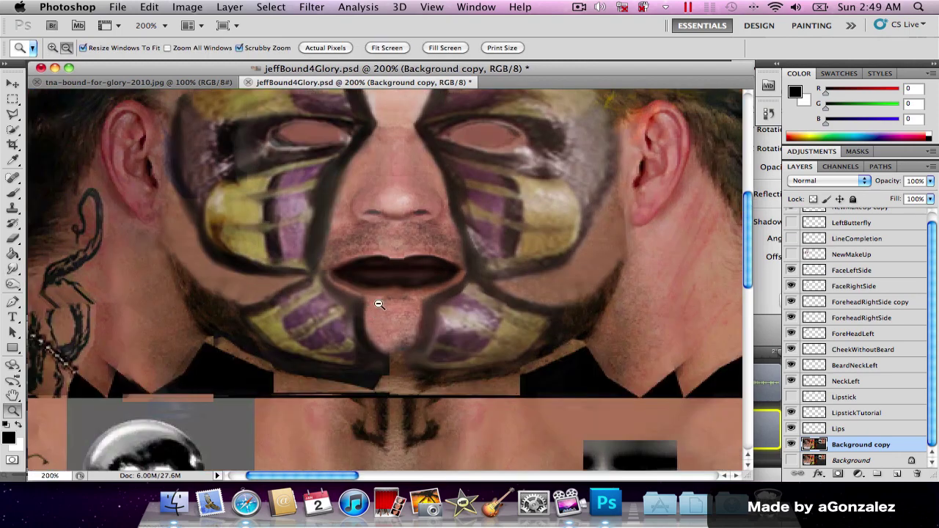
pyautogui.keyDown('alt'); pyautogui.click(381, 285); pyautogui.keyUp('alt')
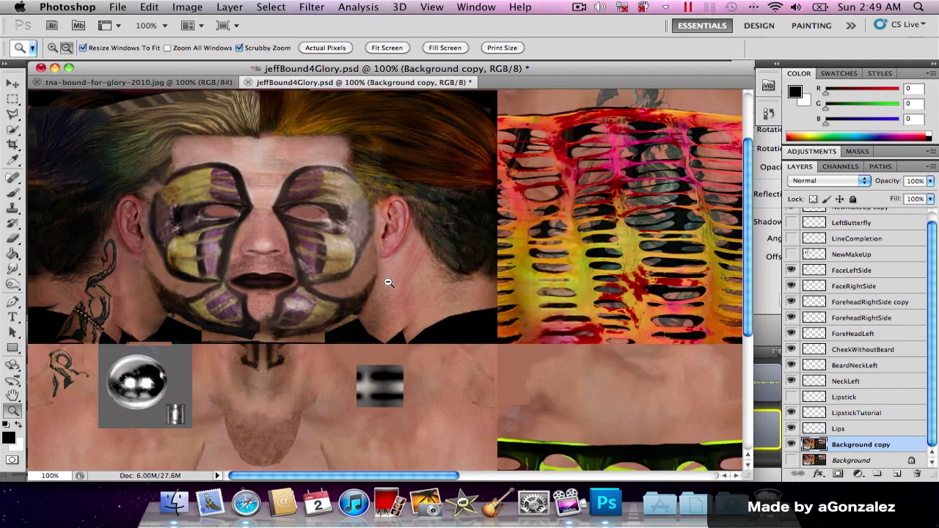
pyautogui.keyDown('alt'); pyautogui.click(285, 258); pyautogui.keyUp('alt')
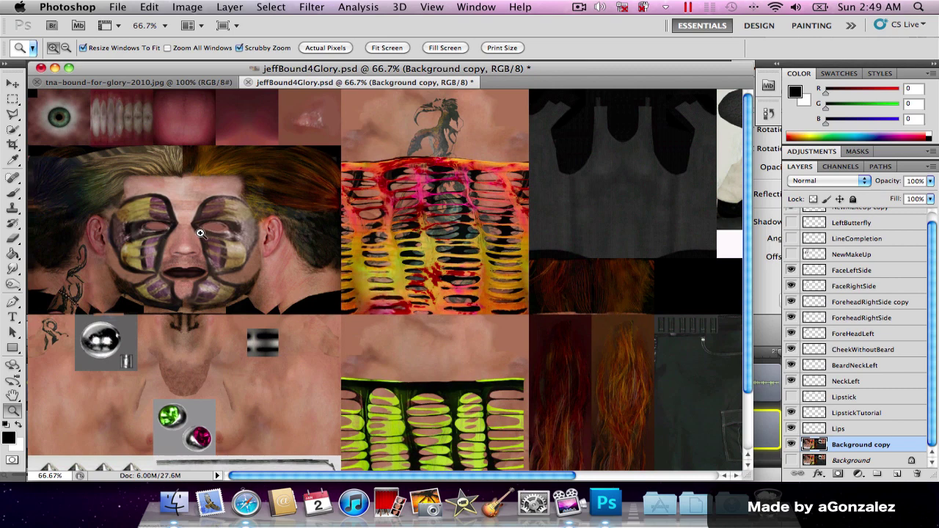
pyautogui.click(169, 238)
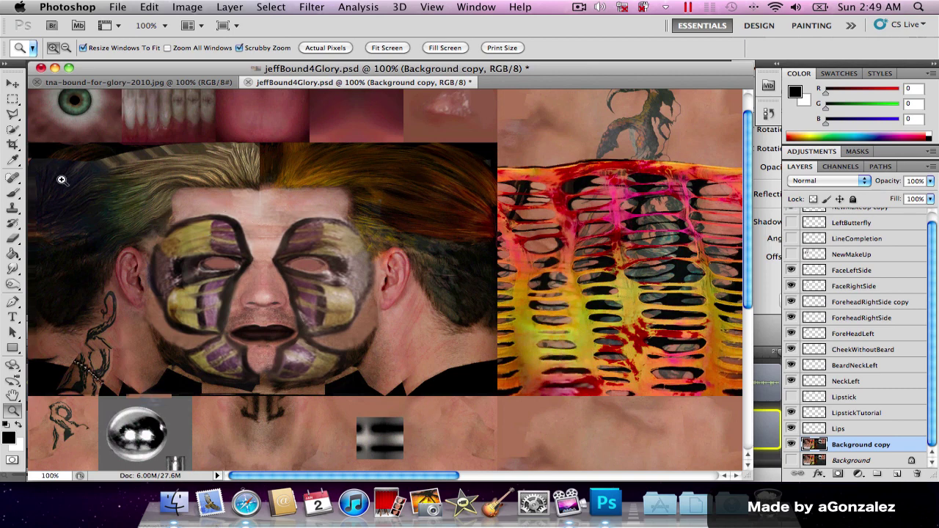
# - Trace the left-side hair with the Polygonal Lasso, from the top hairline past the ear to the neck
pyautogui.click(12, 113)
pyautogui.click(12, 114)
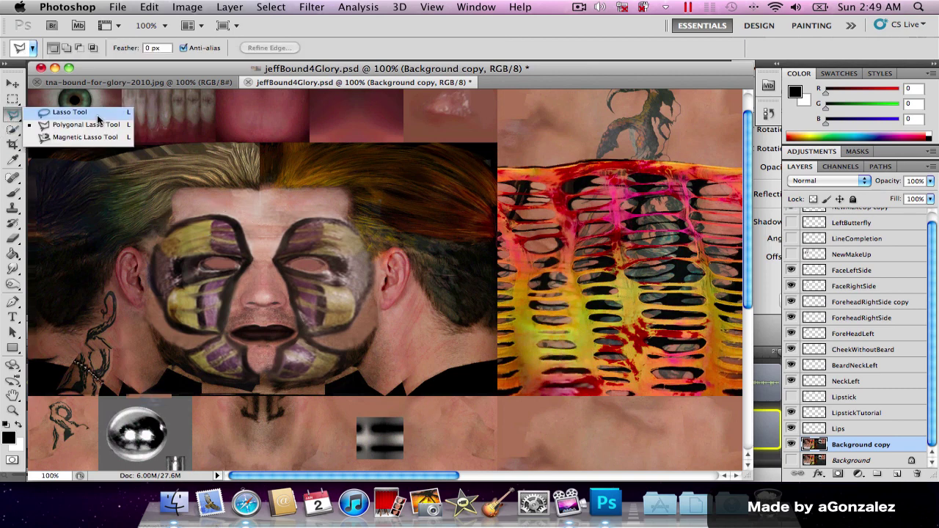
pyautogui.click(73, 121)
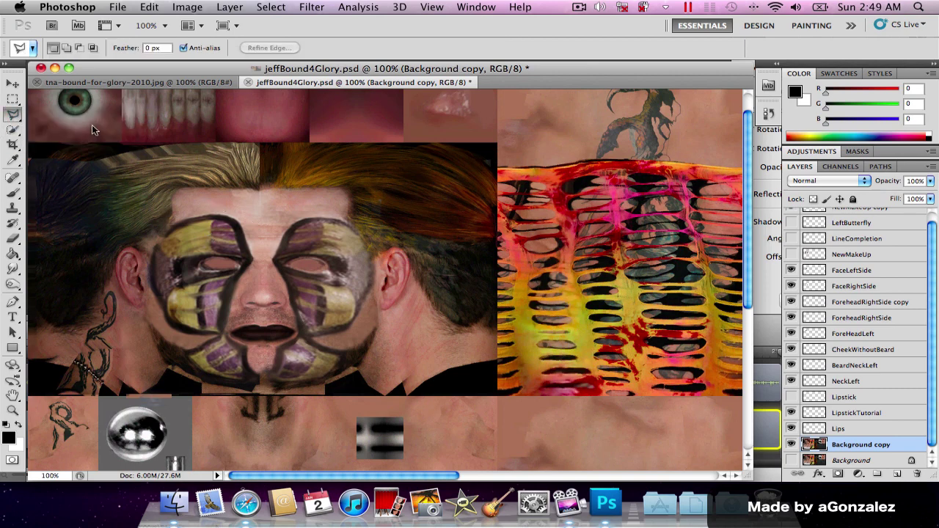
pyautogui.click(183, 184)
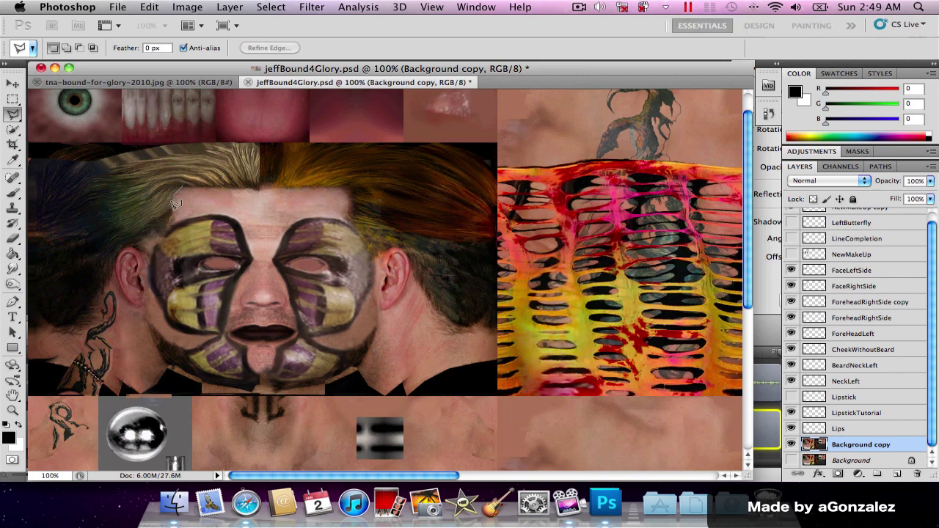
pyautogui.click(173, 212)
pyautogui.click(161, 230)
pyautogui.click(150, 255)
pyautogui.click(130, 247)
pyautogui.click(112, 273)
pyautogui.click(70, 326)
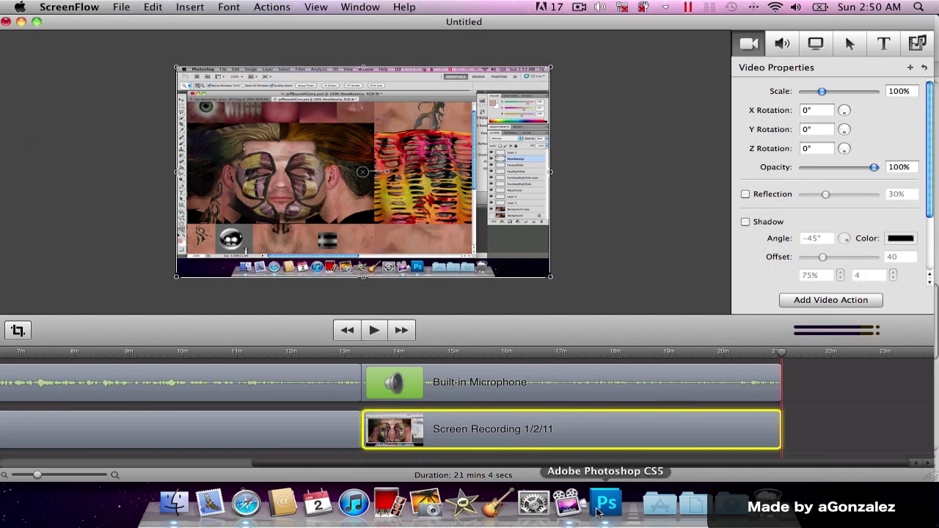
# - Add the top and right-side hair to the selection, following the neck, right ear and hairline
pyautogui.click(606, 504)
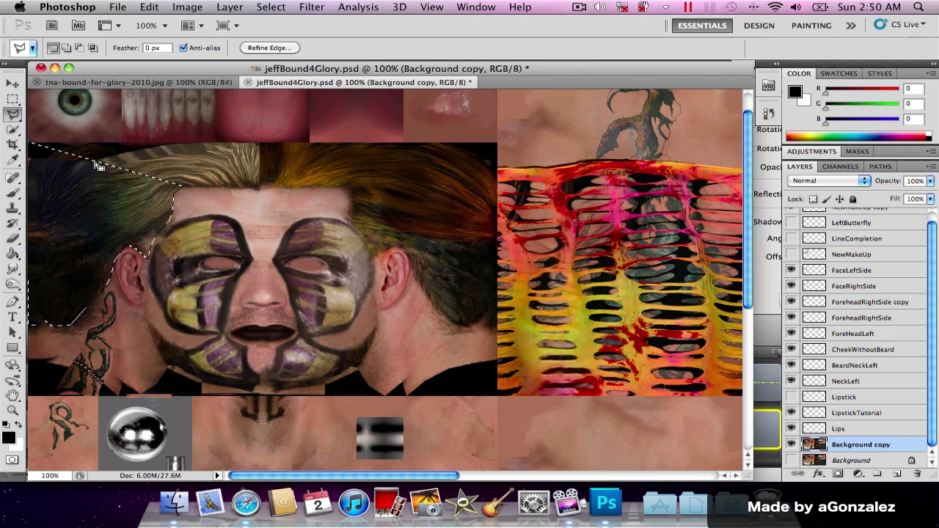
pyautogui.press('shift')
pyautogui.keyDown('shift'); pyautogui.click(32, 137); pyautogui.keyUp('shift')
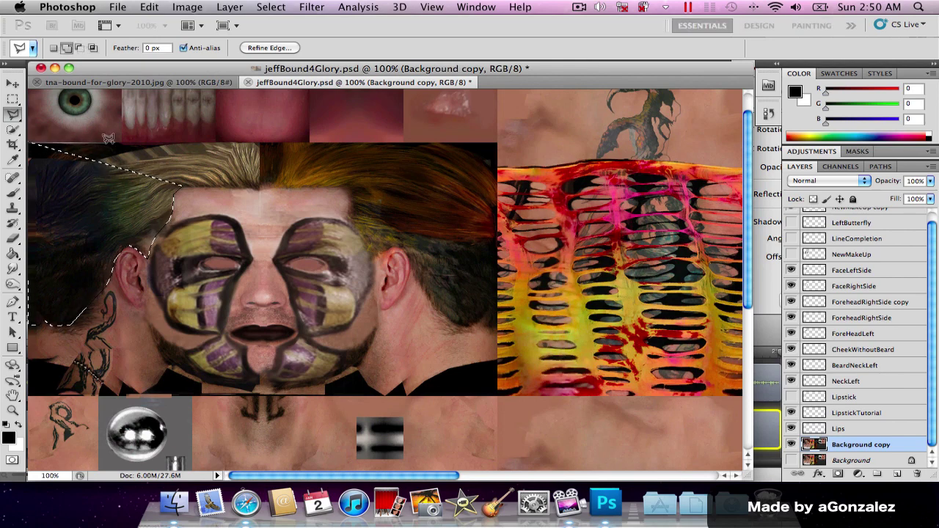
pyautogui.click(497, 142)
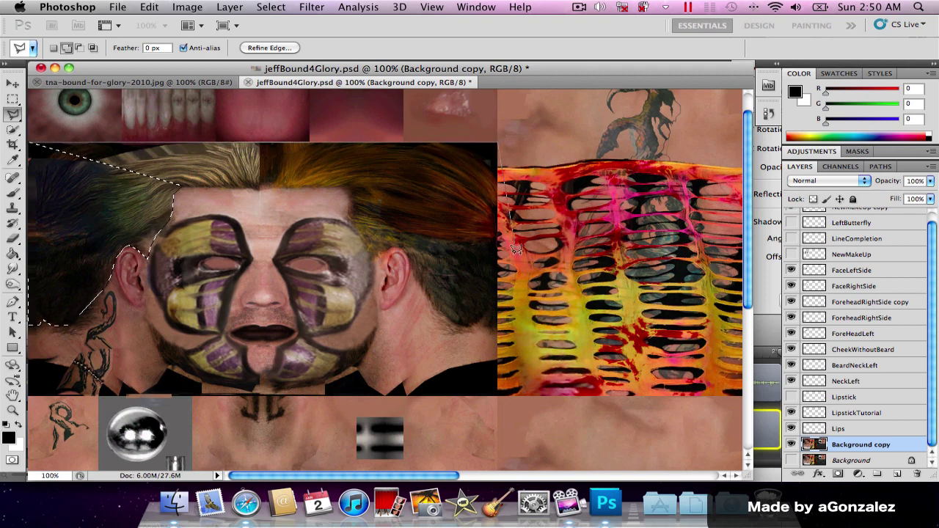
pyautogui.click(496, 328)
pyautogui.click(463, 325)
pyautogui.click(439, 306)
pyautogui.click(420, 274)
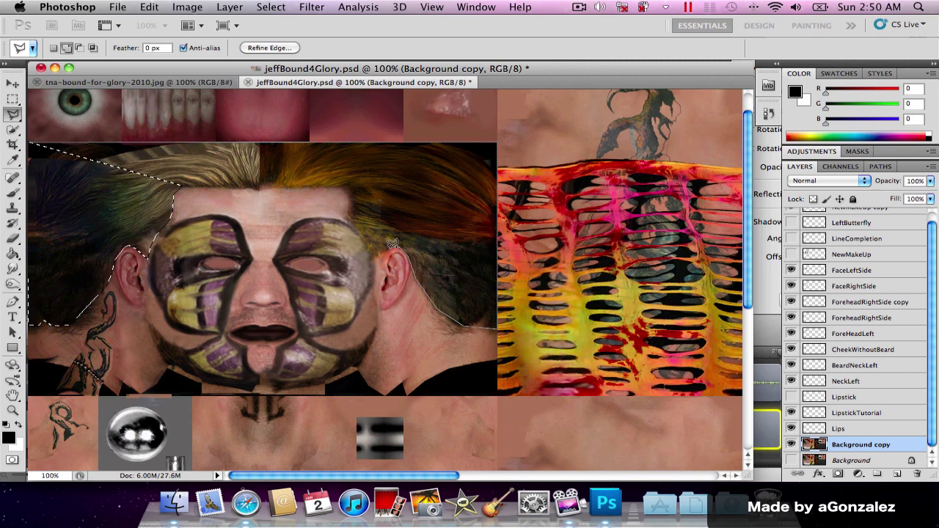
pyautogui.click(376, 247)
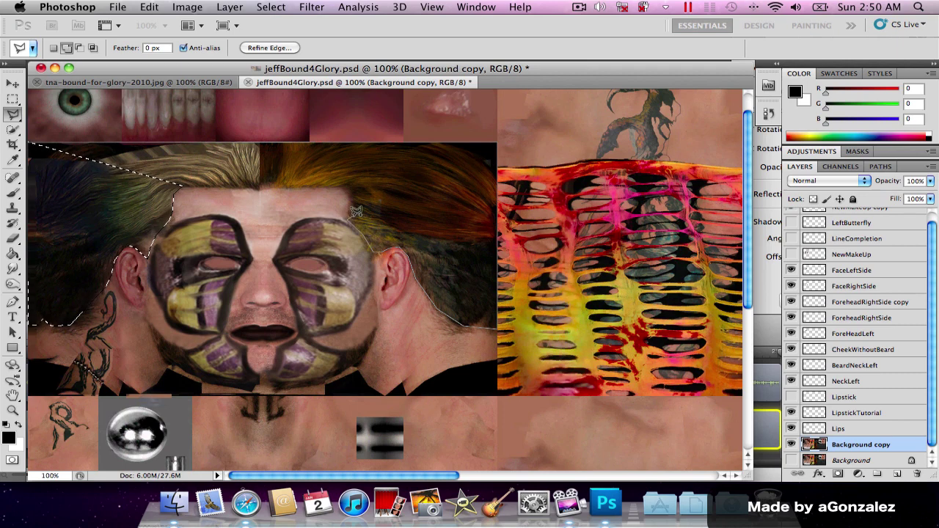
pyautogui.click(349, 215)
pyautogui.click(343, 186)
pyautogui.click(182, 181)
pyautogui.click(31, 138)
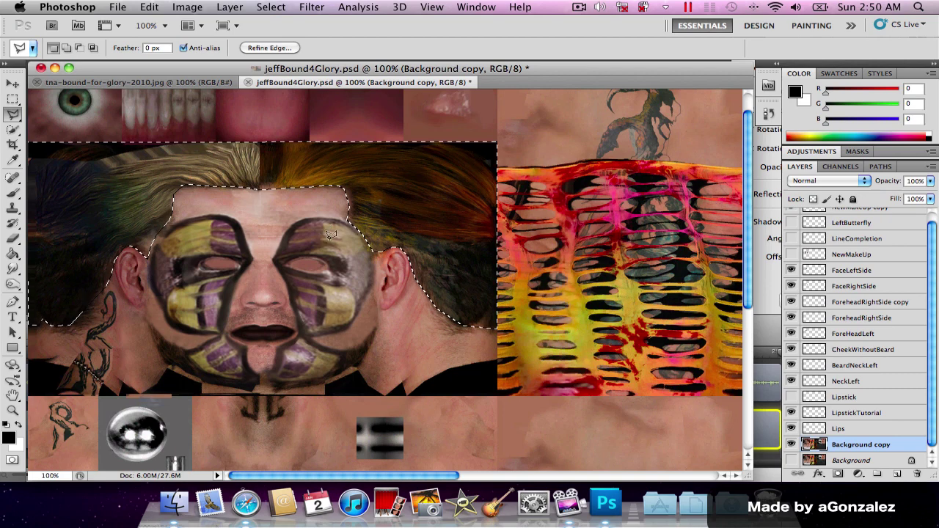
# - Switch to the Brush at 39 px size and 35% opacity
pyautogui.press('b')
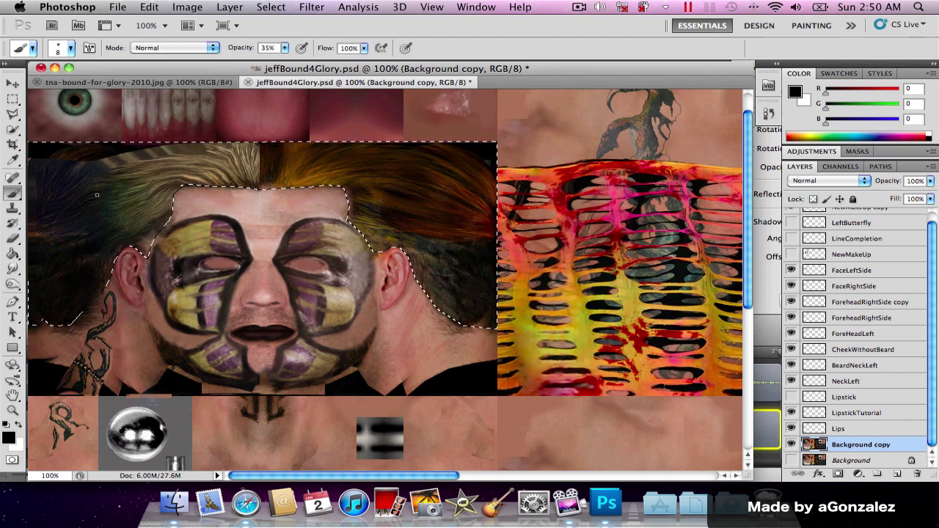
pyautogui.click(71, 47)
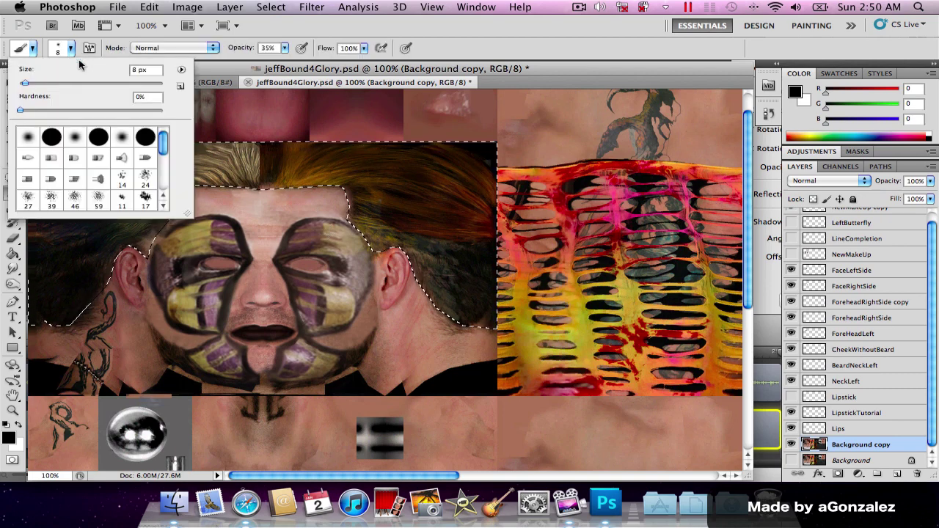
pyautogui.moveTo(21, 83); pyautogui.dragTo(47, 83)
pyautogui.doubleClick(55, 207)
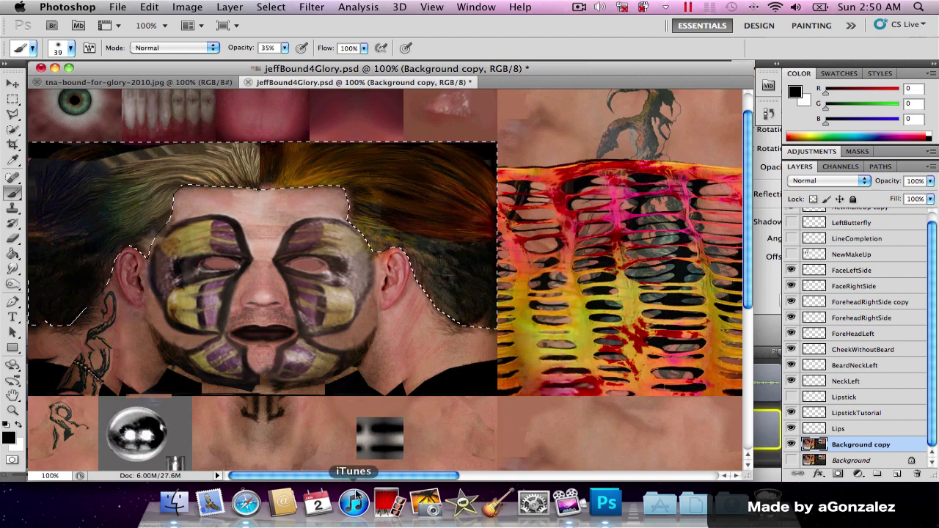
pyautogui.click(246, 503)
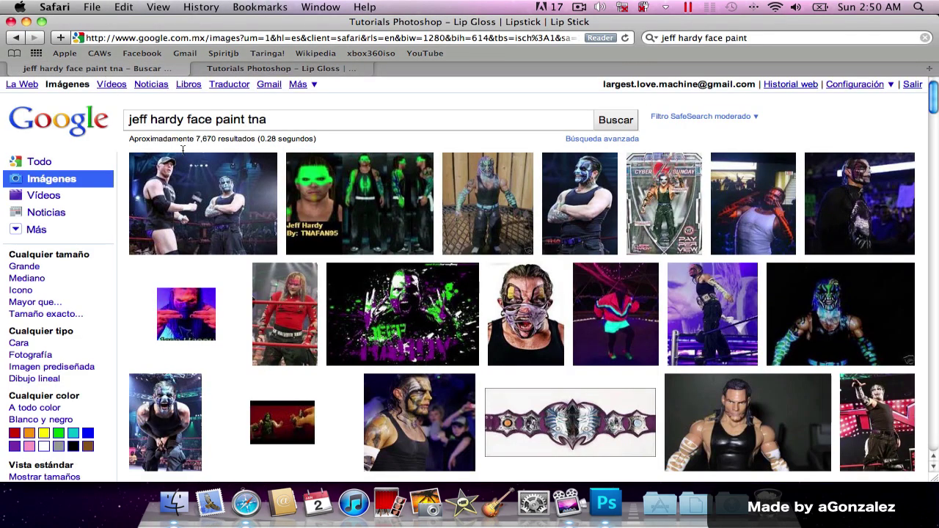
pyautogui.click(107, 68)
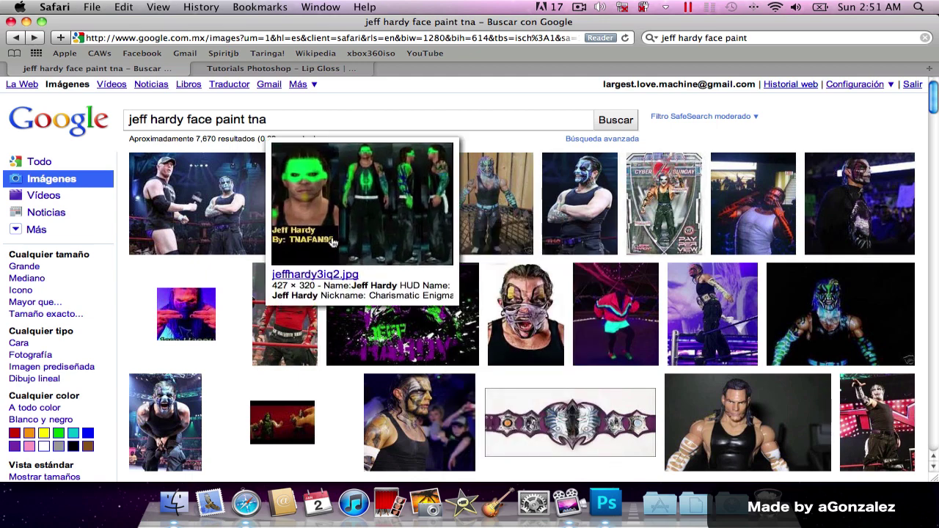
pyautogui.click(517, 323)
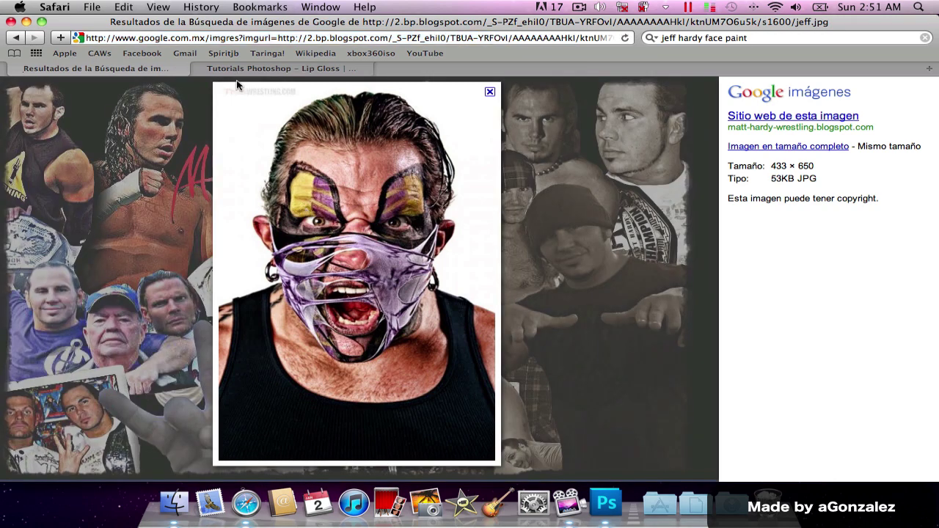
pyautogui.click(606, 503)
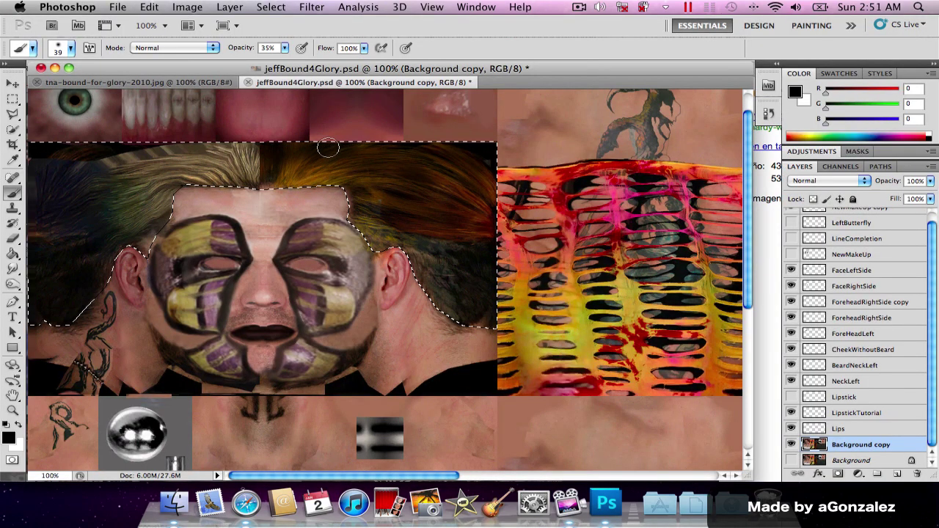
# - Paint dark strokes over the orange hair and blond strands, comparing against the Safari reference photo
pyautogui.moveTo(271, 177)
pyautogui.mouseDown()
pyautogui.moveTo(402, 171)
pyautogui.moveTo(411, 165)
pyautogui.moveTo(398, 148)
pyautogui.moveTo(461, 154)
pyautogui.moveTo(420, 151)
pyautogui.moveTo(416, 163)
pyautogui.moveTo(461, 192)
pyautogui.moveTo(471, 248)
pyautogui.mouseUp()
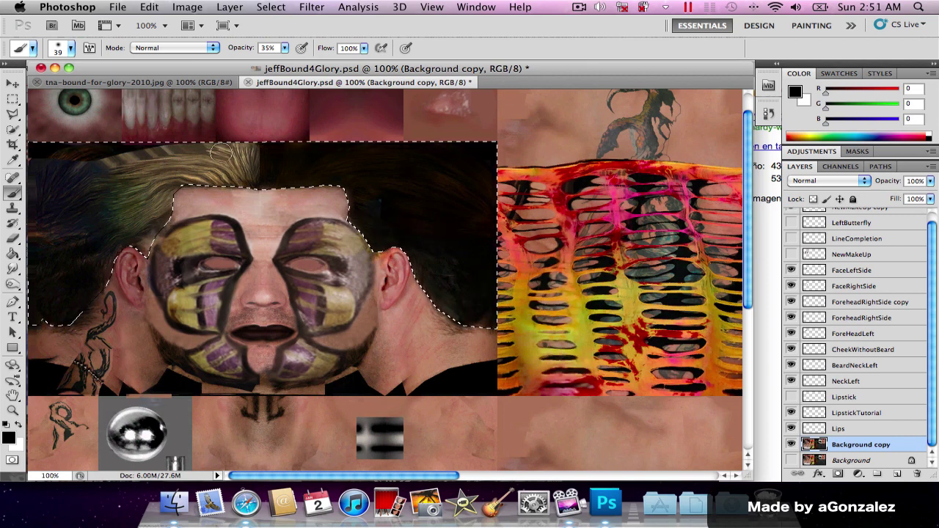
pyautogui.moveTo(239, 147)
pyautogui.mouseDown()
pyautogui.moveTo(245, 189)
pyautogui.moveTo(250, 162)
pyautogui.moveTo(235, 144)
pyautogui.moveTo(227, 166)
pyautogui.moveTo(236, 186)
pyautogui.moveTo(163, 140)
pyautogui.moveTo(221, 184)
pyautogui.moveTo(182, 144)
pyautogui.moveTo(177, 176)
pyautogui.moveTo(222, 173)
pyautogui.moveTo(208, 153)
pyautogui.moveTo(219, 173)
pyautogui.moveTo(150, 158)
pyautogui.moveTo(222, 171)
pyautogui.moveTo(222, 155)
pyautogui.moveTo(147, 198)
pyautogui.moveTo(247, 154)
pyautogui.mouseUp()
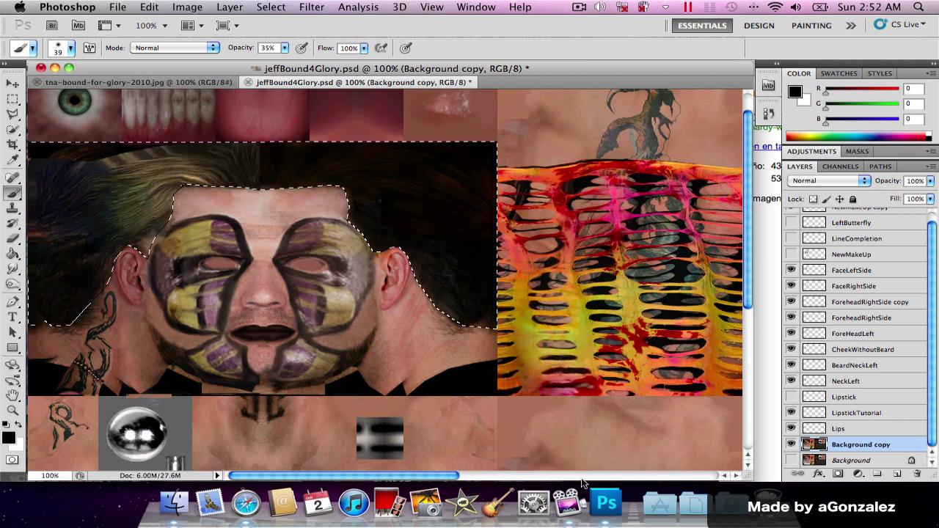
pyautogui.click(246, 503)
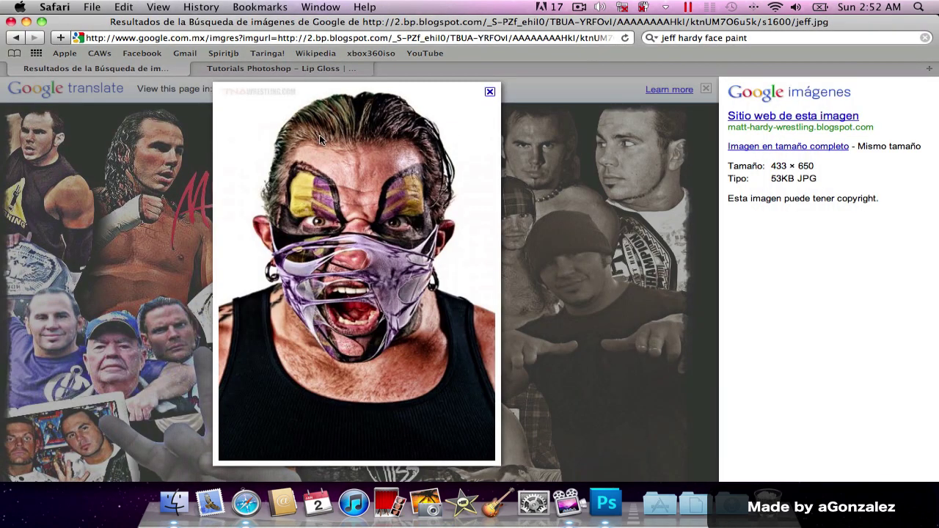
pyautogui.click(605, 502)
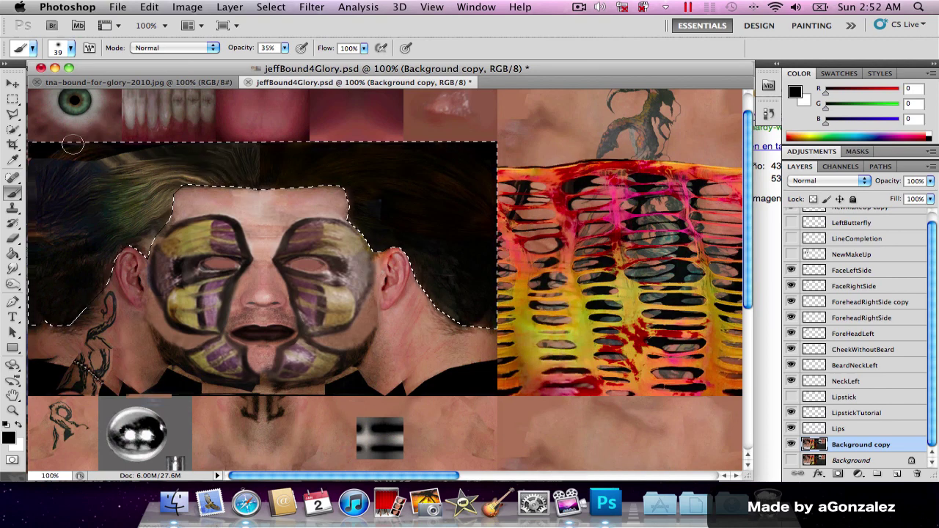
pyautogui.moveTo(181, 172)
pyautogui.mouseDown()
pyautogui.moveTo(94, 202)
pyautogui.moveTo(163, 165)
pyautogui.moveTo(38, 193)
pyautogui.moveTo(151, 155)
pyautogui.mouseUp()
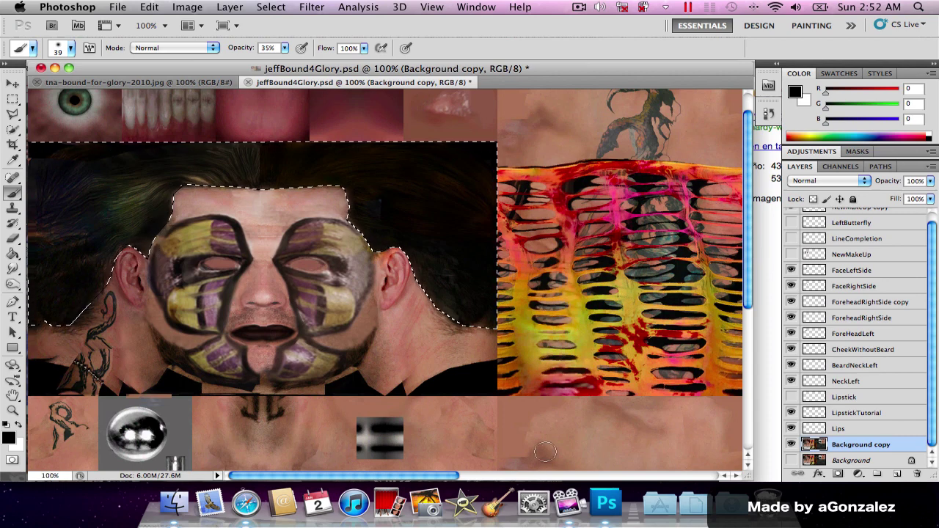
pyautogui.click(247, 504)
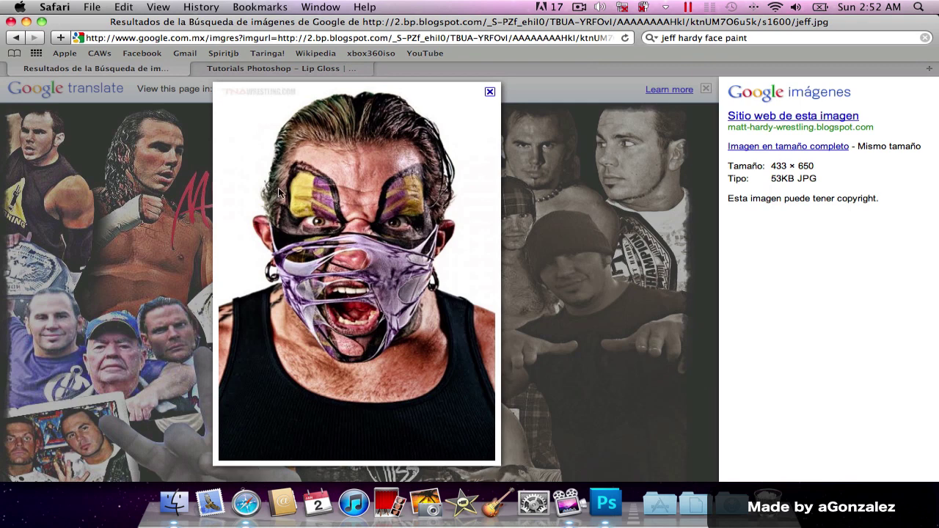
pyautogui.click(603, 494)
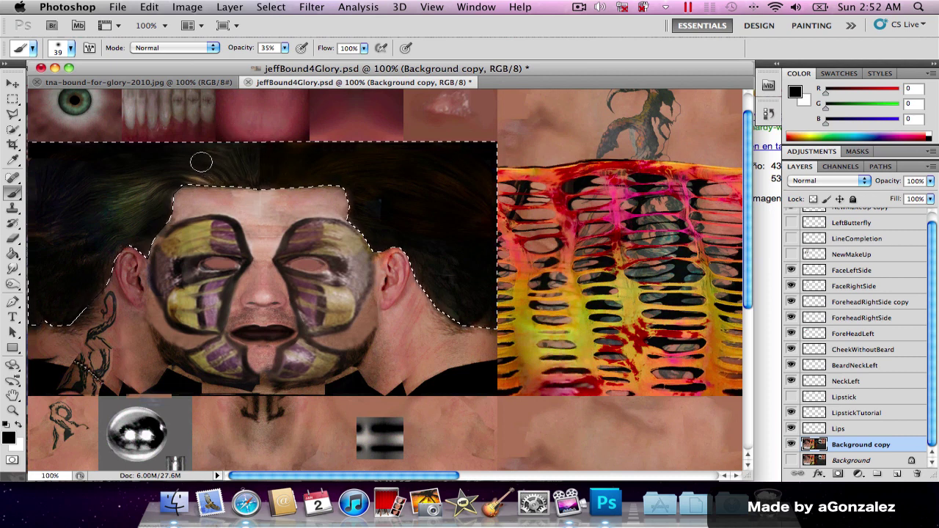
pyautogui.press('i')
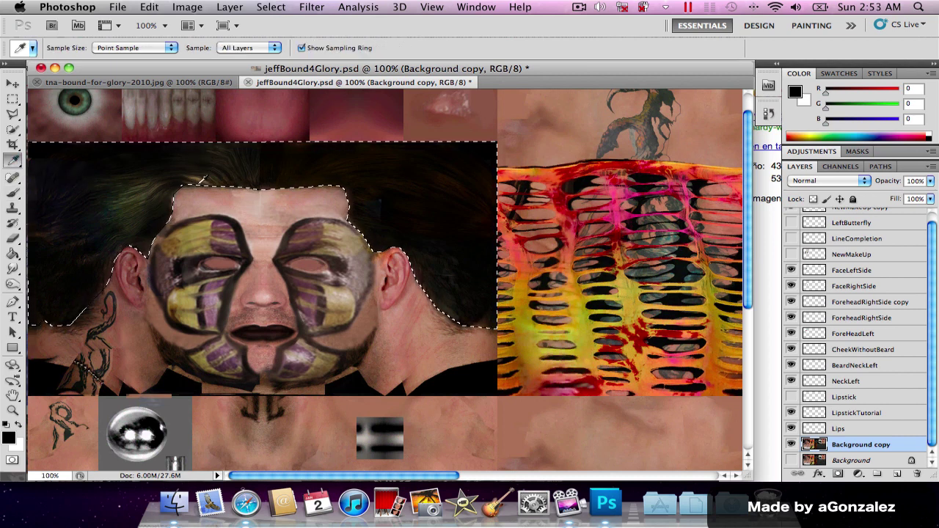
# - Sample the hair's brown (131, 112, 72), return to the Brush, and deselect with Cmd+D
pyautogui.click(199, 177)
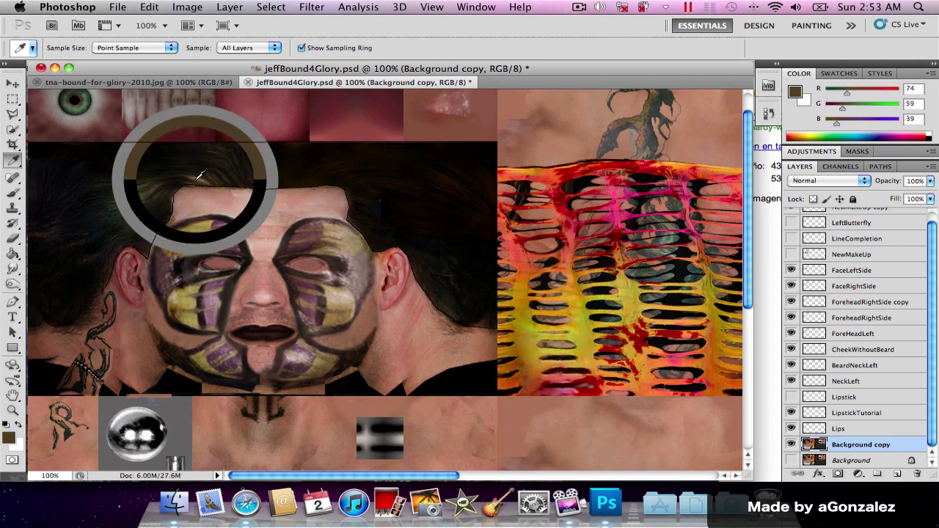
pyautogui.moveTo(199, 177); pyautogui.dragTo(204, 173)
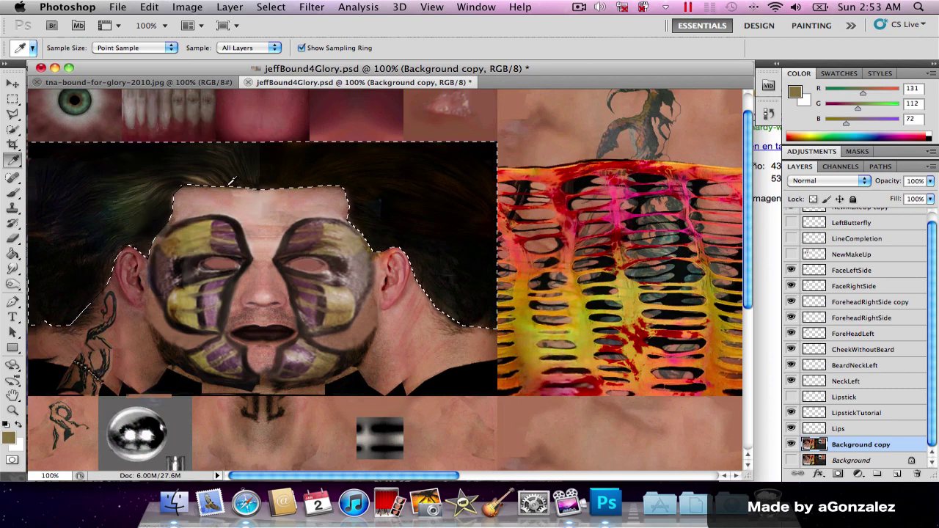
pyautogui.press('b')
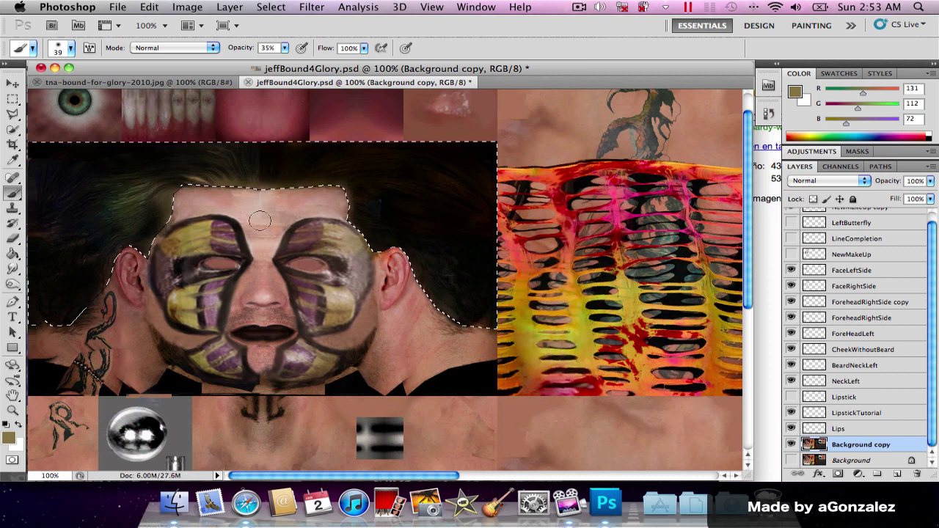
pyautogui.press('super+d')
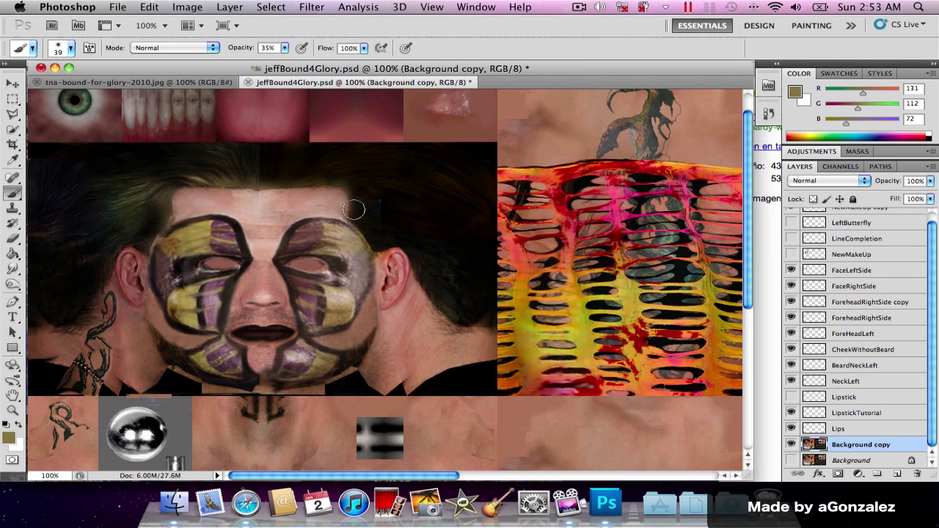
pyautogui.hscroll(10, 353, 210)
pyautogui.scroll(-3, 353, 210)
pyautogui.scroll(-6, 537, 304)
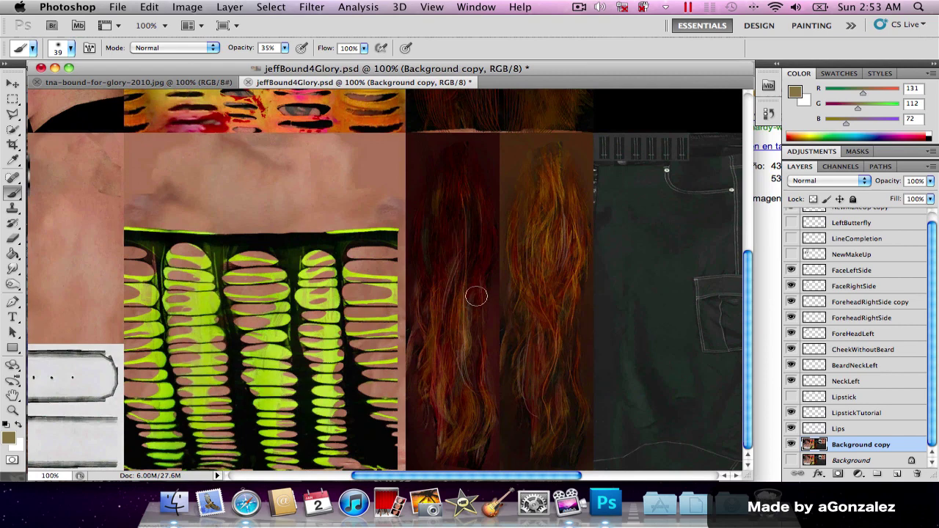
pyautogui.scroll(9, 486, 353)
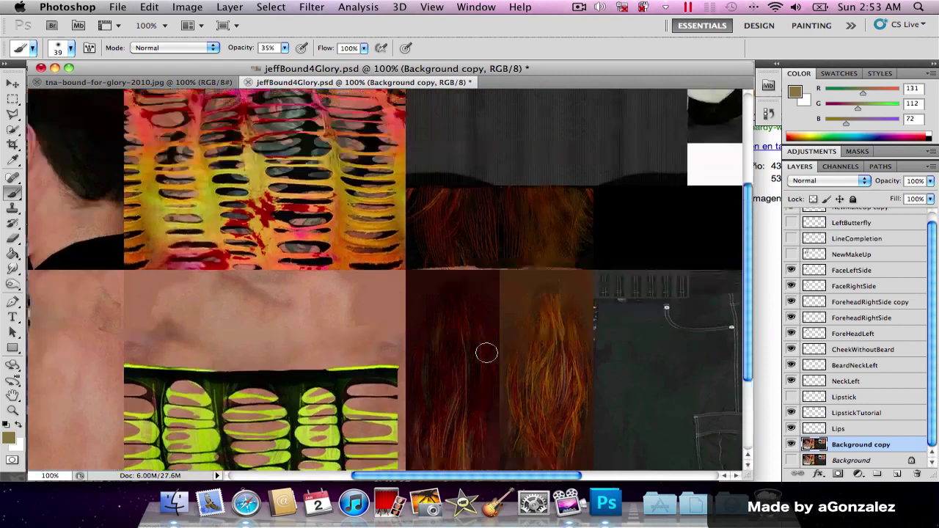
pyautogui.hscroll(-10, 486, 353)
pyautogui.scroll(-5, 486, 353)
pyautogui.hscroll(8, 485, 353)
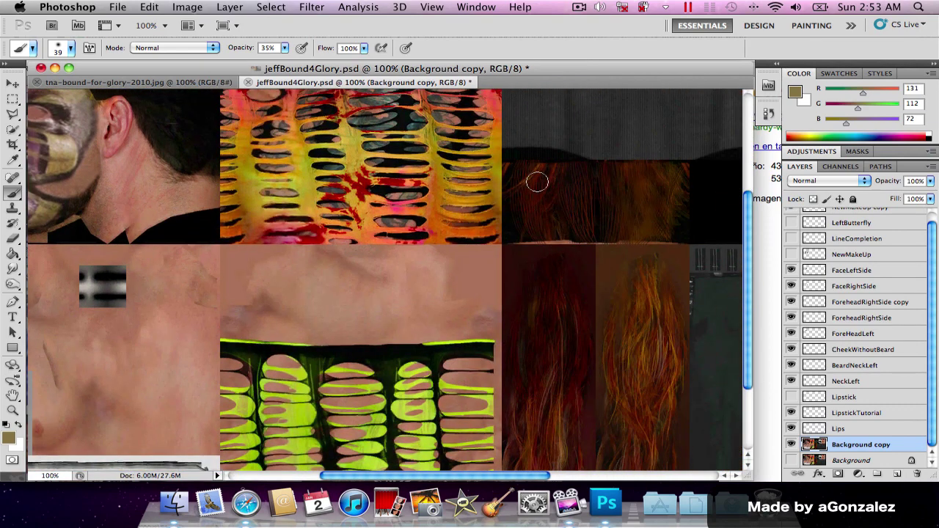
pyautogui.scroll(-2, 536, 180)
pyautogui.hscroll(-5, 533, 184)
pyautogui.scroll(7, 533, 184)
pyautogui.hscroll(-3, 533, 184)
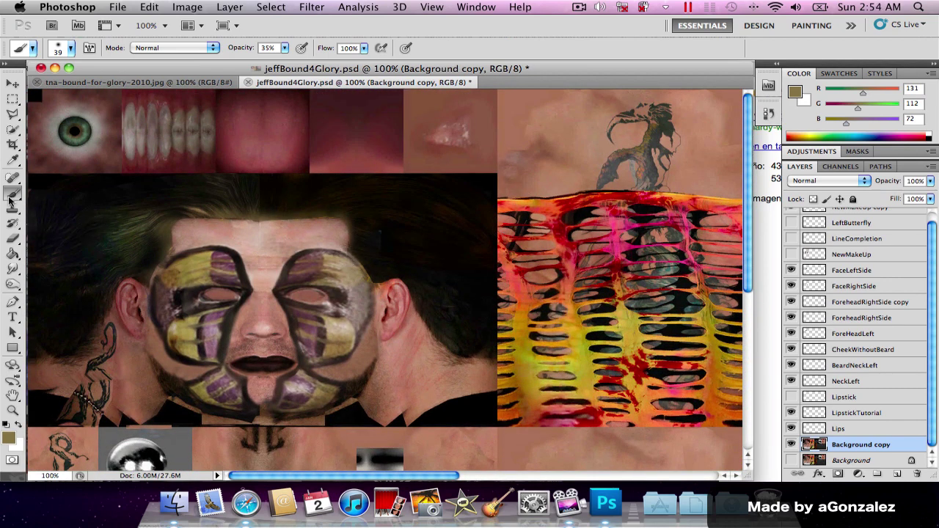
# - Blur the left face-paint edge and the forehead's top edge with a 37 px Blur brush
pyautogui.moveTo(12, 270); pyautogui.dragTo(63, 267)
pyautogui.click(70, 48)
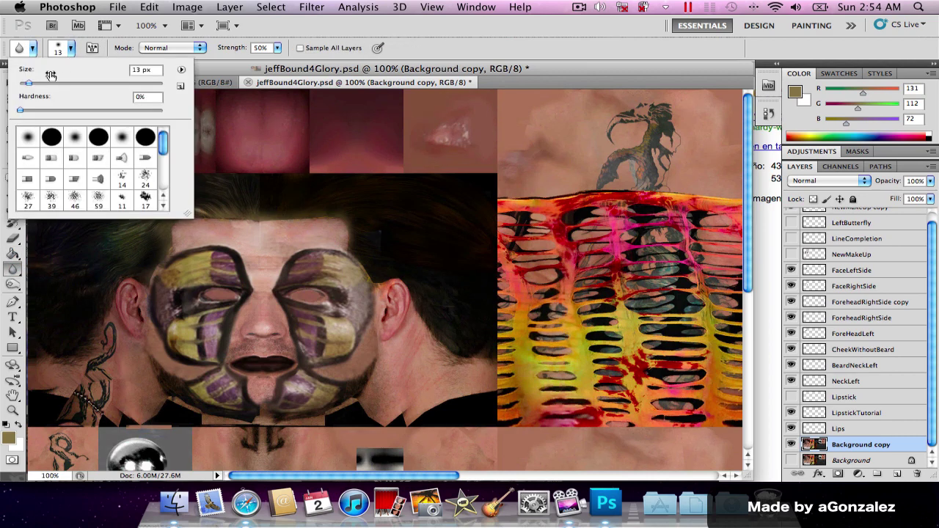
pyautogui.click(46, 83)
pyautogui.click(239, 214)
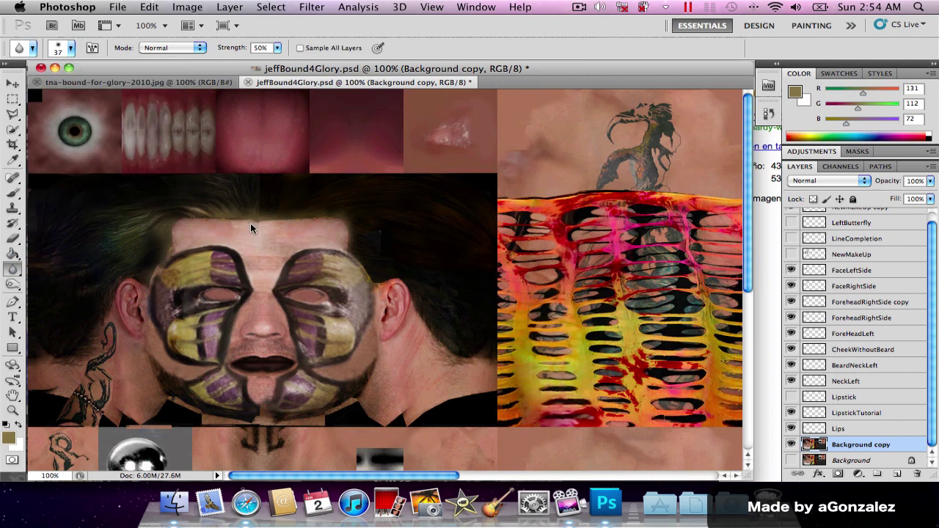
pyautogui.moveTo(159, 254)
pyautogui.mouseDown()
pyautogui.moveTo(158, 283)
pyautogui.moveTo(138, 276)
pyautogui.moveTo(166, 278)
pyautogui.mouseUp()
pyautogui.moveTo(247, 227)
pyautogui.mouseDown()
pyautogui.moveTo(308, 221)
pyautogui.moveTo(338, 230)
pyautogui.moveTo(304, 220)
pyautogui.moveTo(330, 225)
pyautogui.mouseUp()
# - Switch to the Smudge tool with a 14 px, 0% hardness brush
pyautogui.moveTo(11, 270); pyautogui.dragTo(51, 292)
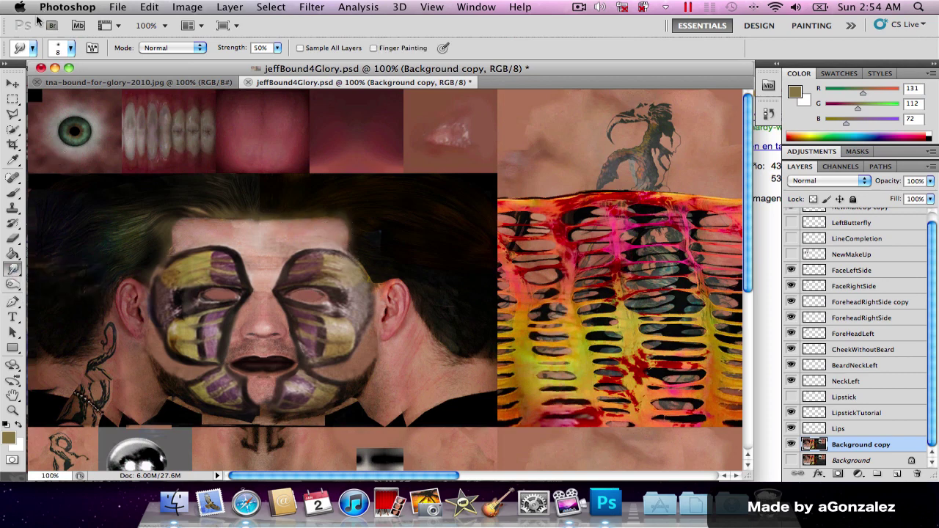
pyautogui.click(70, 48)
pyautogui.click(30, 83)
# - Zoom to 200% on the forehead and smudge the hairline down onto it
pyautogui.press('z')
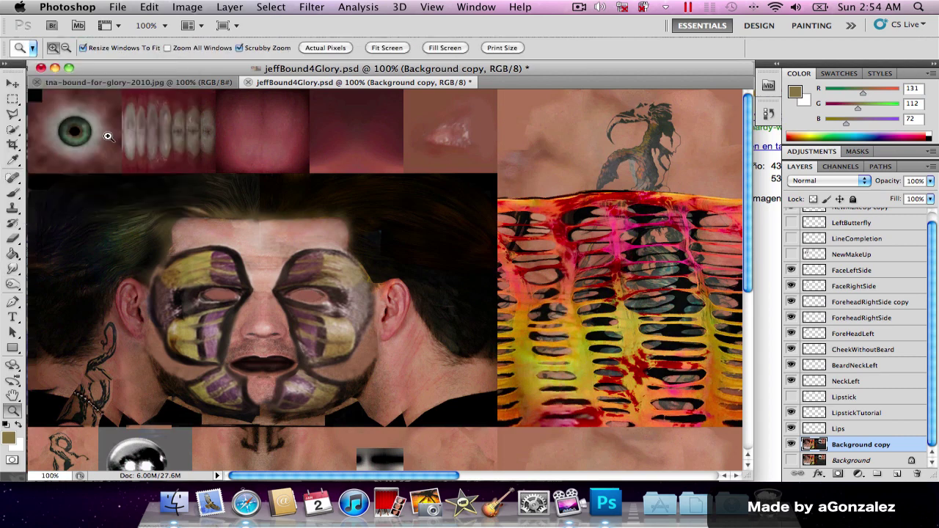
pyautogui.click(205, 220)
pyautogui.hscroll(3, 472, 351)
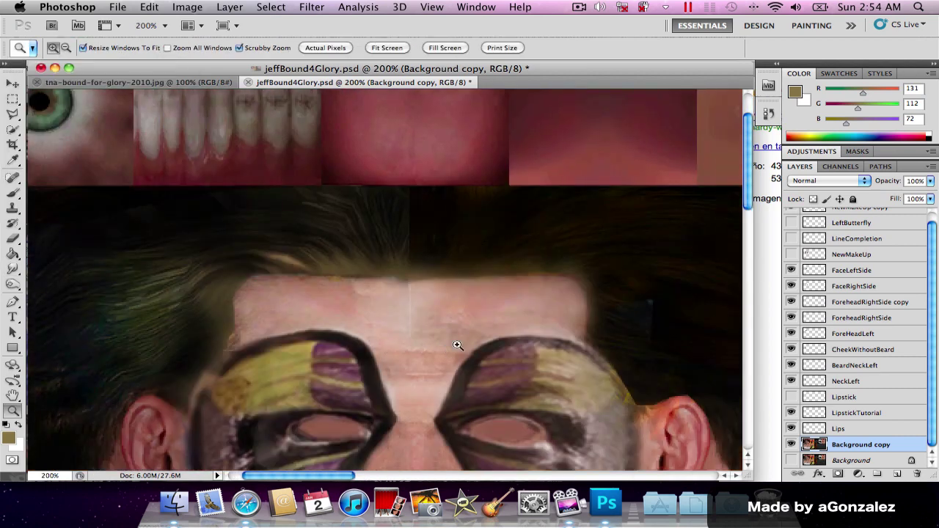
pyautogui.click(12, 269)
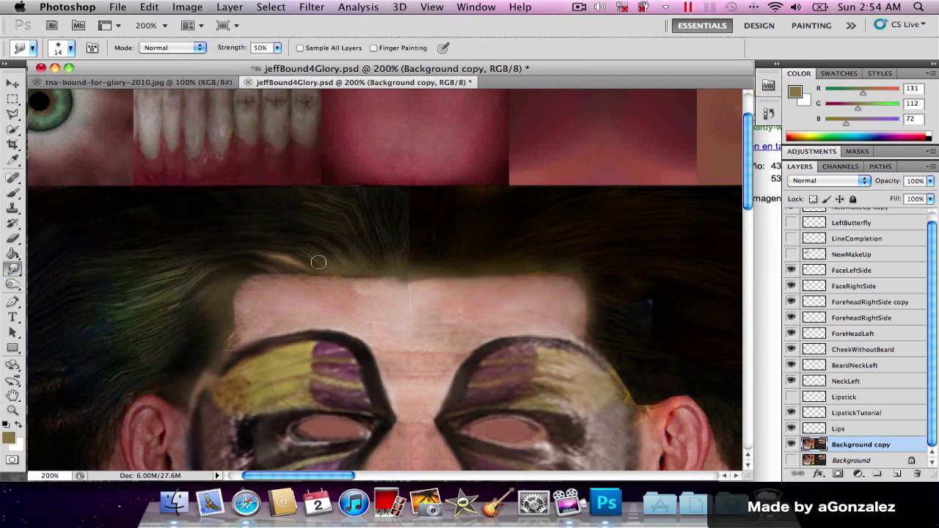
pyautogui.moveTo(338, 267)
pyautogui.mouseDown()
pyautogui.moveTo(370, 306)
pyautogui.moveTo(376, 278)
pyautogui.moveTo(358, 266)
pyautogui.moveTo(391, 304)
pyautogui.moveTo(373, 266)
pyautogui.moveTo(401, 289)
pyautogui.moveTo(385, 263)
pyautogui.moveTo(362, 258)
pyautogui.moveTo(386, 293)
pyautogui.moveTo(341, 260)
pyautogui.moveTo(375, 289)
pyautogui.mouseUp()
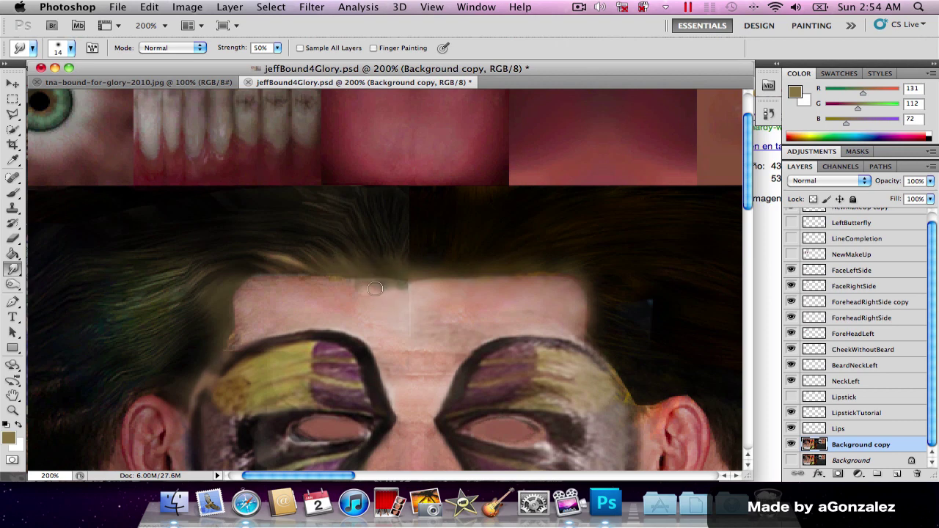
# - On the ForeHeadLeft layer, smudge away the green fringe on the forehead
pyautogui.scroll(1, 842, 233)
pyautogui.click(849, 216)
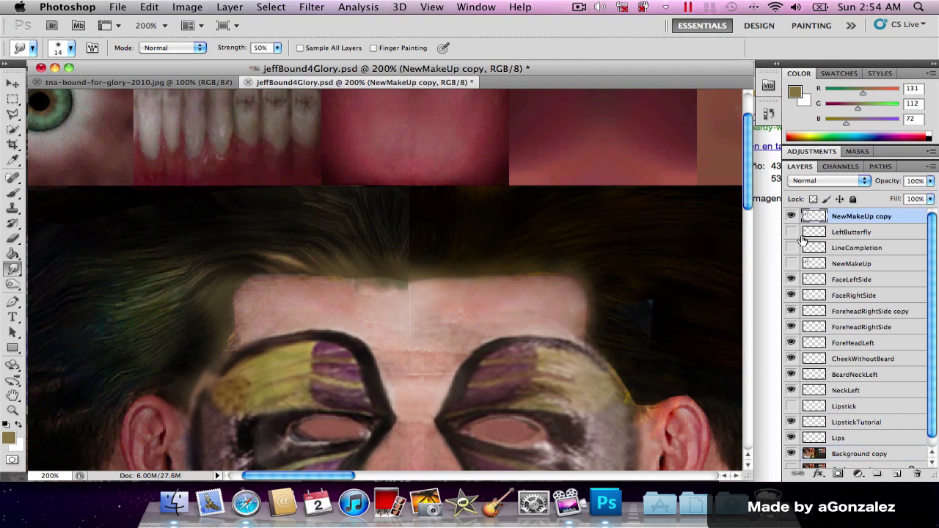
pyautogui.click(848, 280)
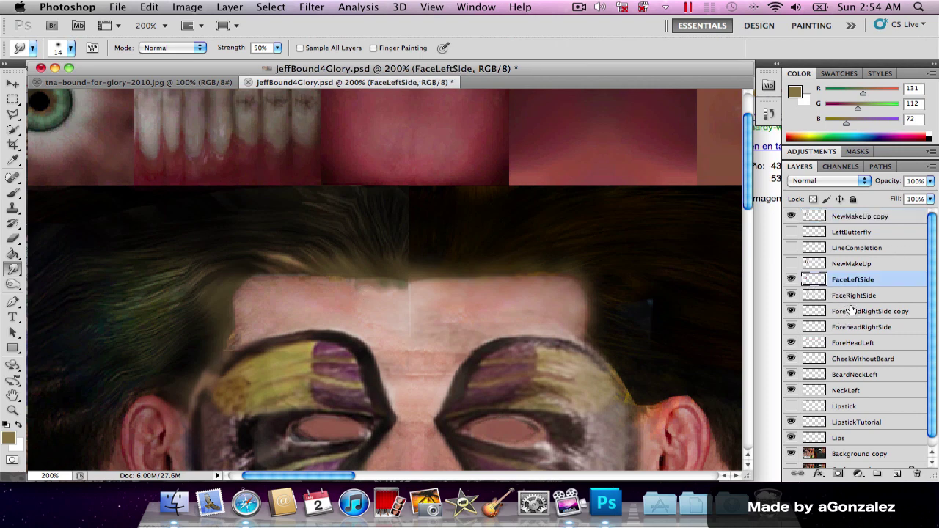
pyautogui.click(851, 345)
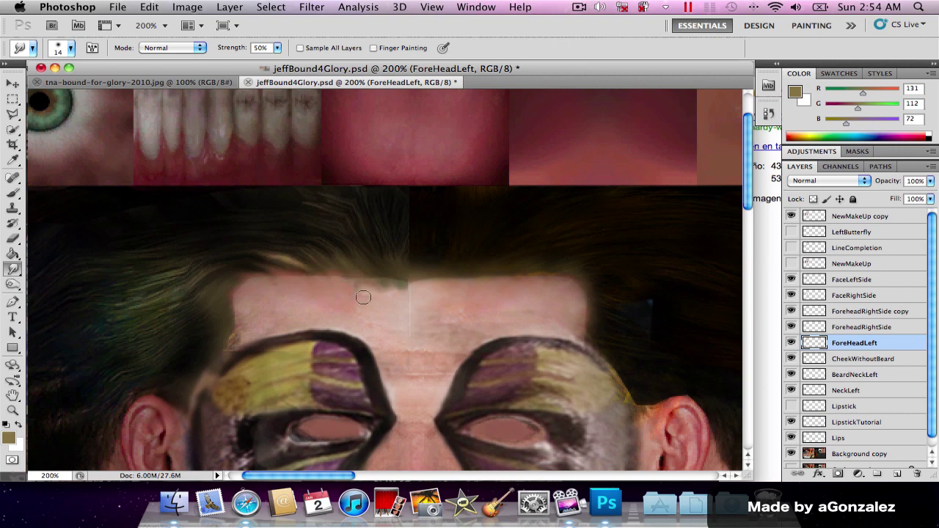
pyautogui.moveTo(370, 297); pyautogui.dragTo(354, 270)
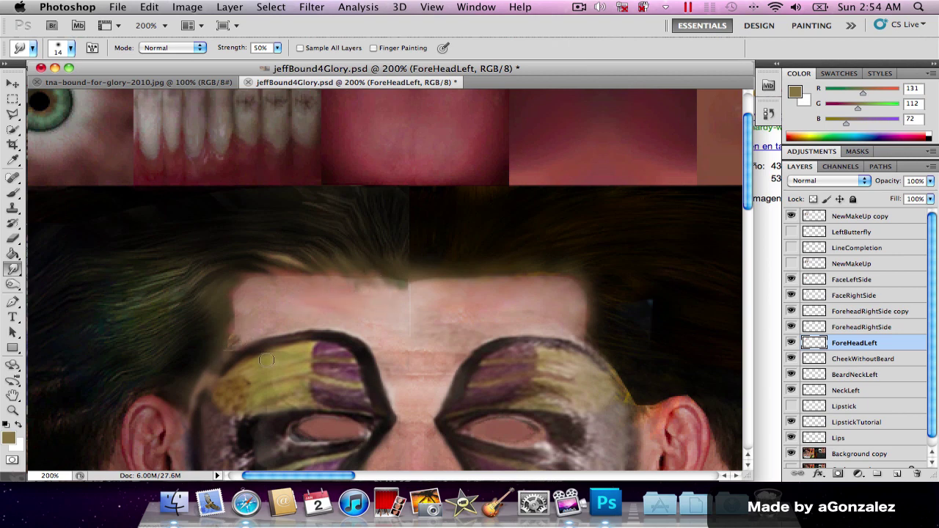
# - On the ForeheadRightSide layer, smudge the hairline into the right forehead
pyautogui.scroll(-3, 398, 346)
pyautogui.scroll(-1, 350, 346)
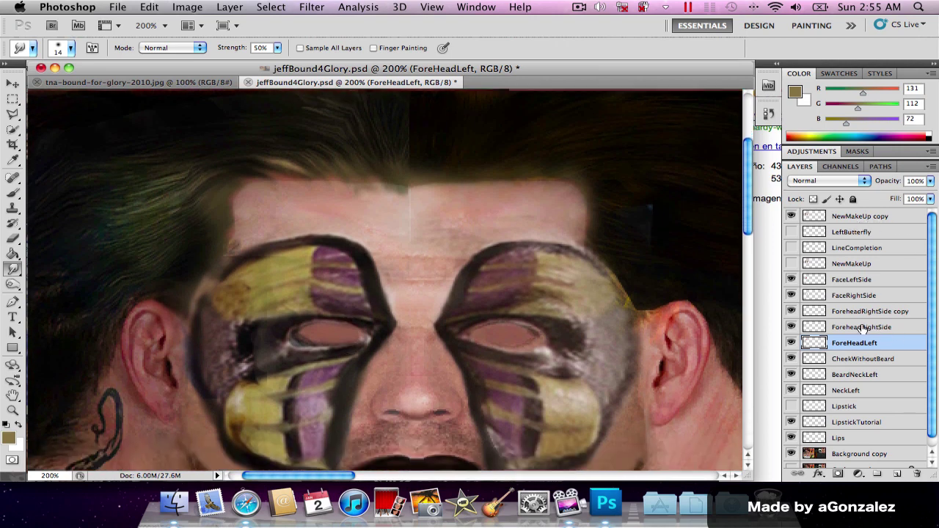
pyautogui.click(859, 327)
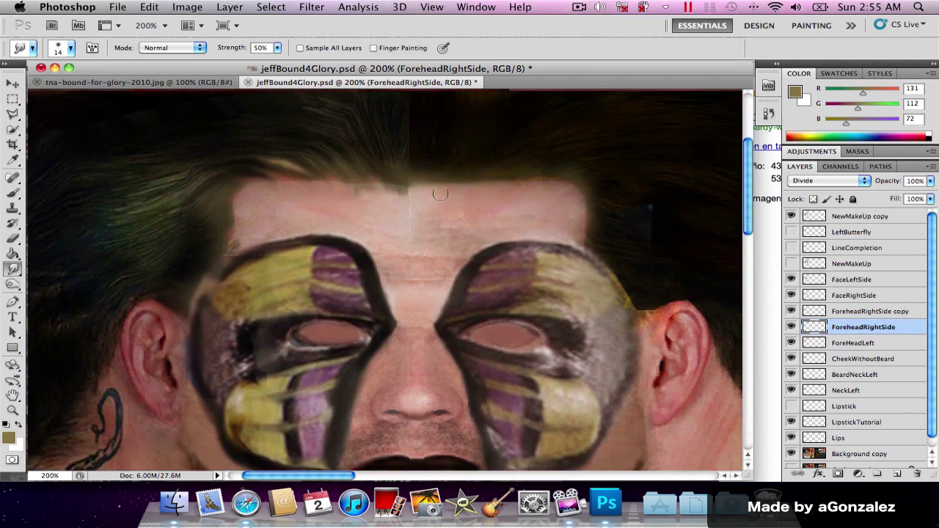
pyautogui.moveTo(540, 196)
pyautogui.mouseDown()
pyautogui.moveTo(624, 199)
pyautogui.moveTo(653, 225)
pyautogui.moveTo(569, 213)
pyautogui.mouseUp()
# - Zoom out through 100% and 66.7% to 50% to view the whole texture sheet
pyautogui.press('z')
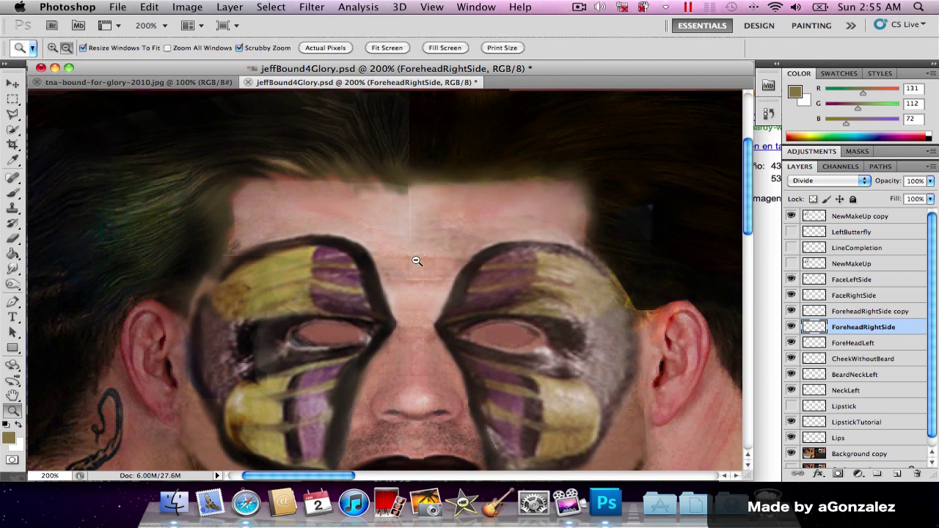
pyautogui.keyDown('alt'); pyautogui.click(418, 261); pyautogui.keyUp('alt')
pyautogui.keyDown('alt'); pyautogui.click(308, 254); pyautogui.keyUp('alt')
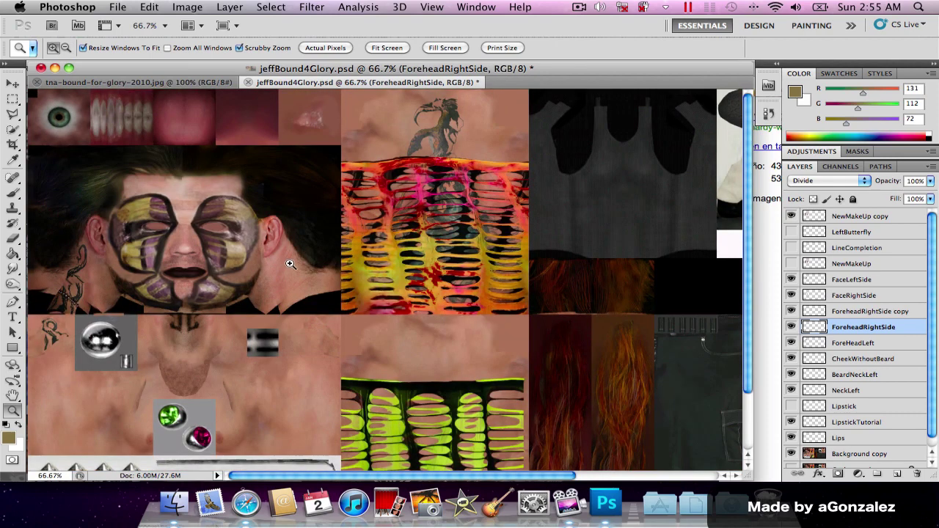
pyautogui.keyDown('alt'); pyautogui.click(230, 228); pyautogui.keyUp('alt')
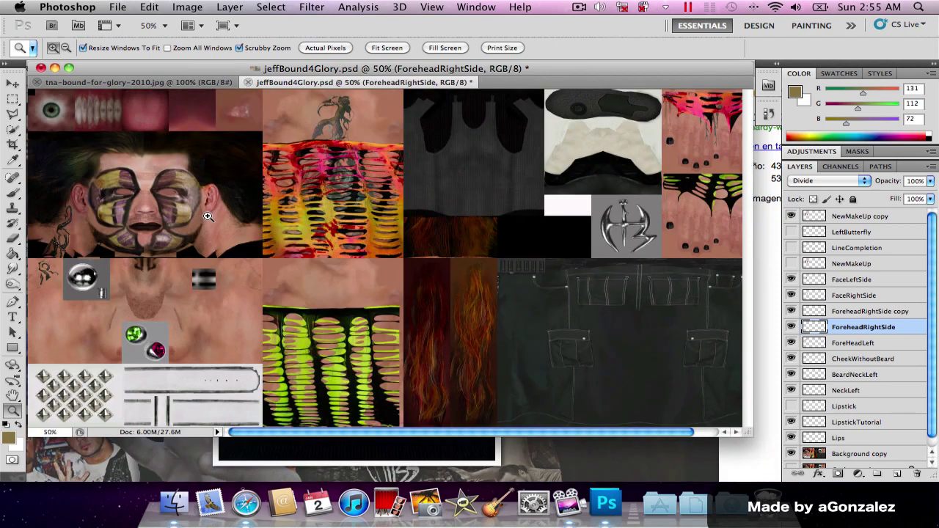